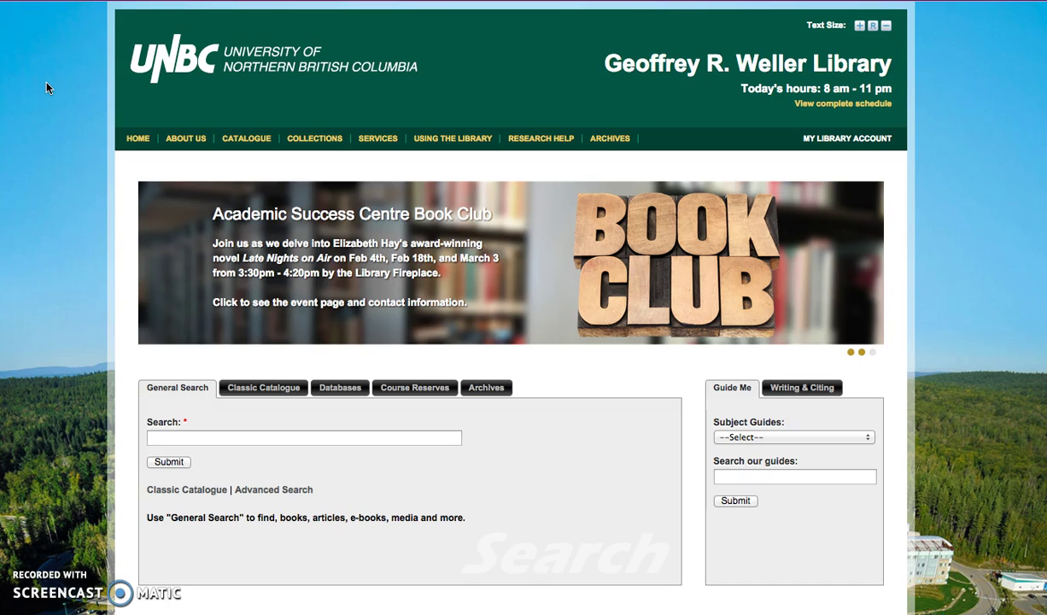
Open the International Medieval Bibliography from the library's list of databases starting with I
click(341, 394)
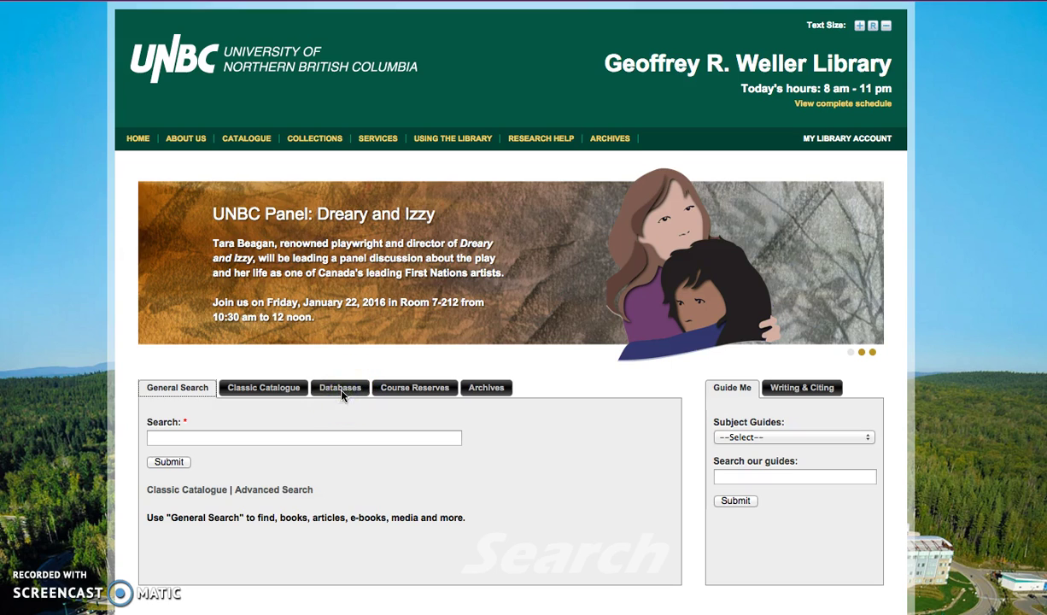
click(372, 432)
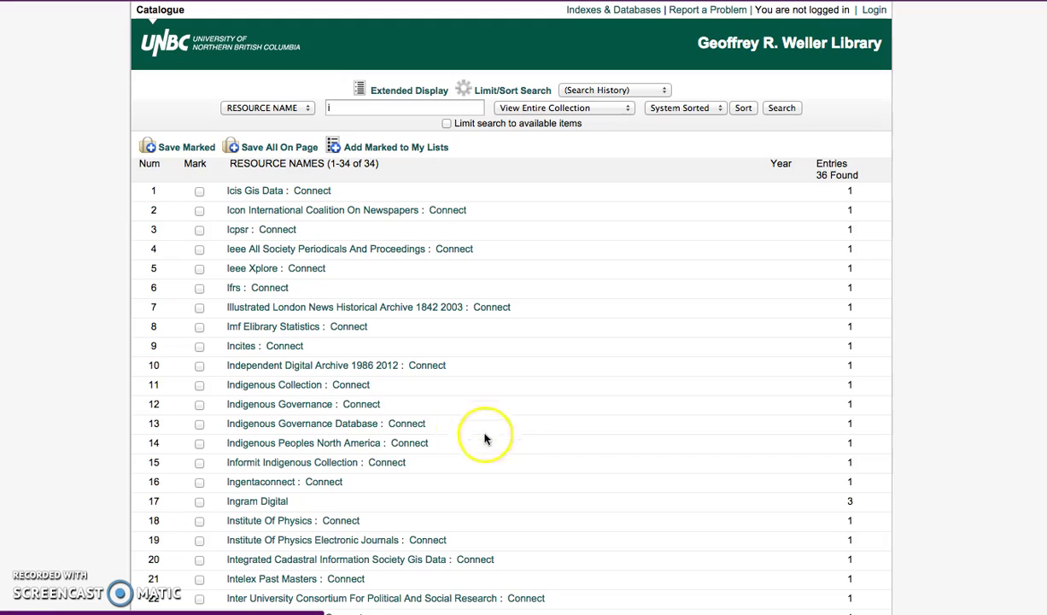
scroll(504, 444, down, 5)
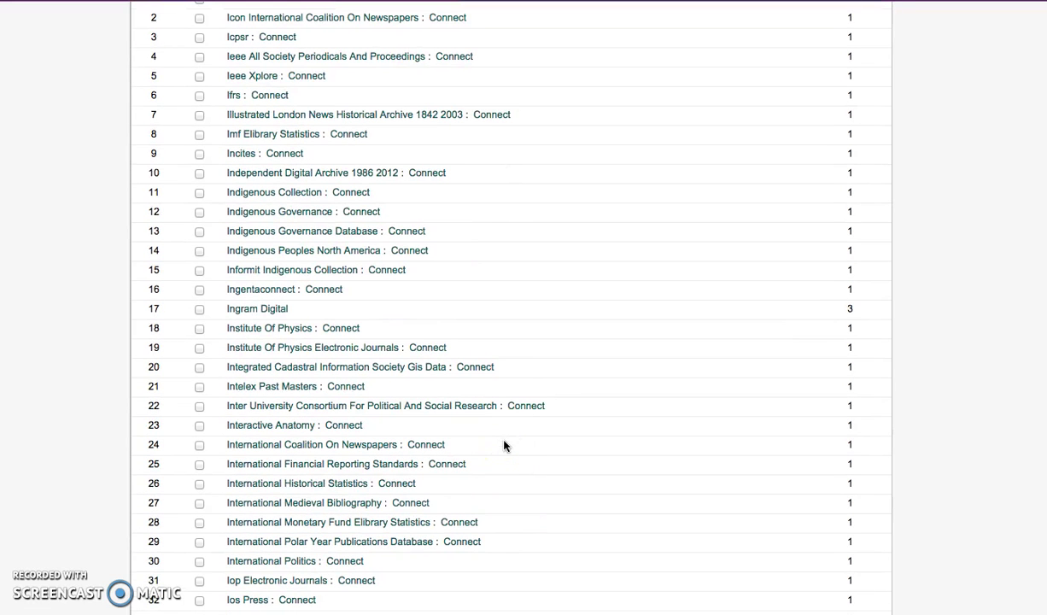
click(411, 504)
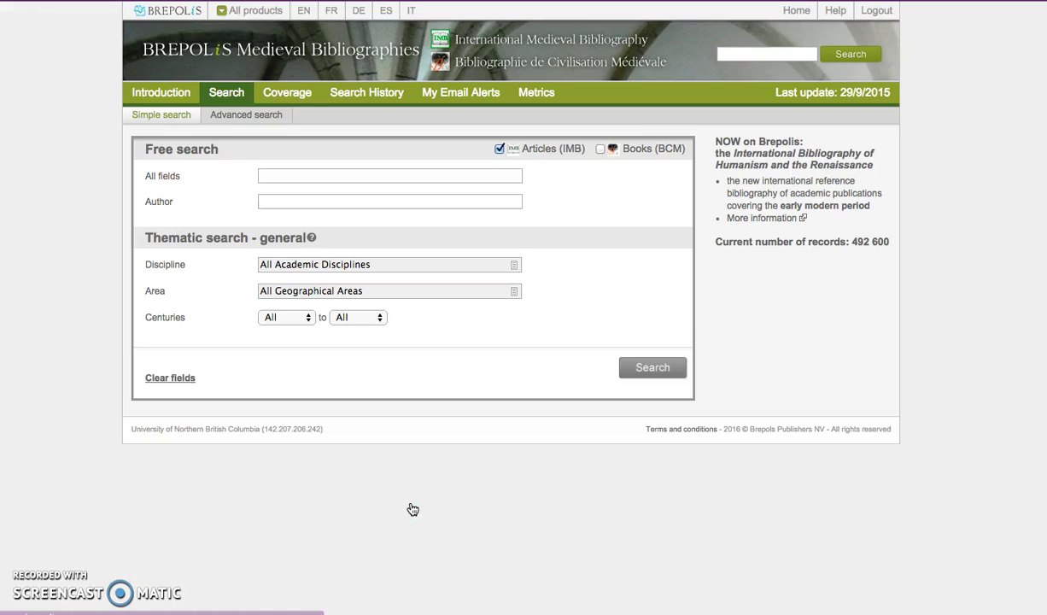
click(461, 493)
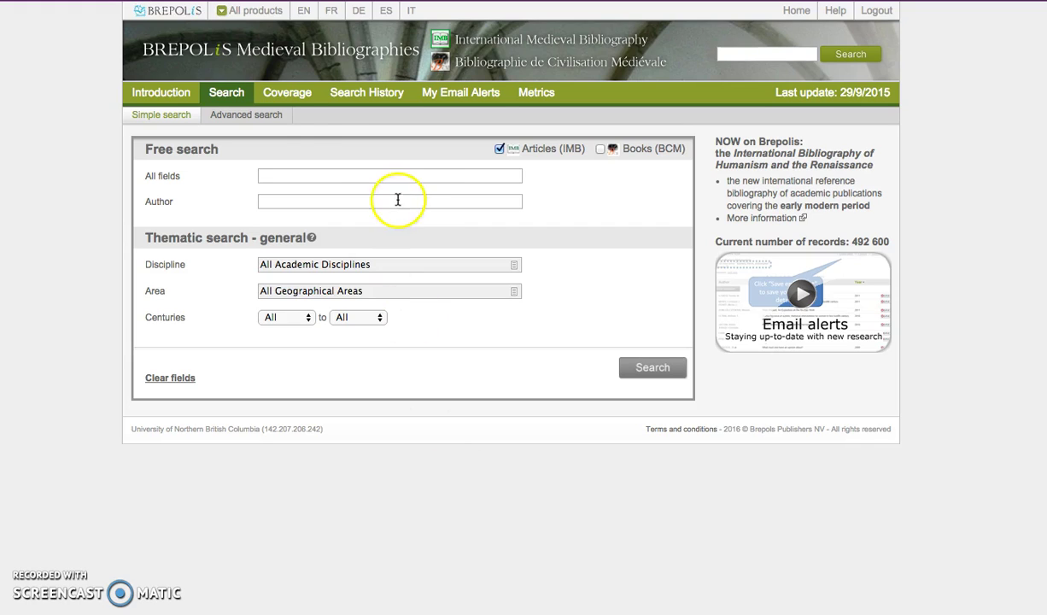
Run an advanced search for "peasant society" in all fields, with the language limited to English
click(275, 118)
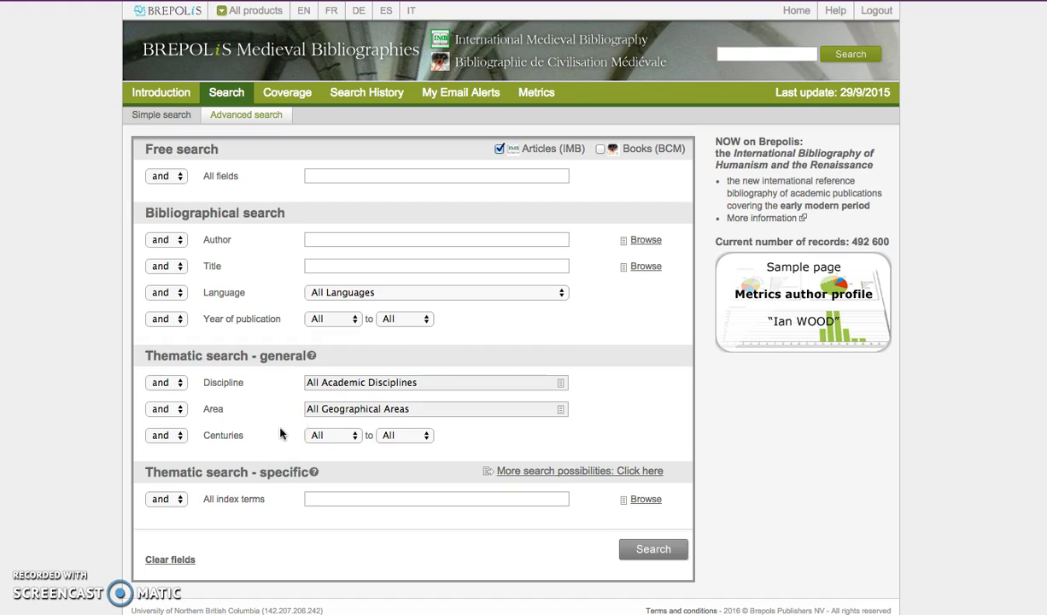
click(353, 177)
text(peasant society)
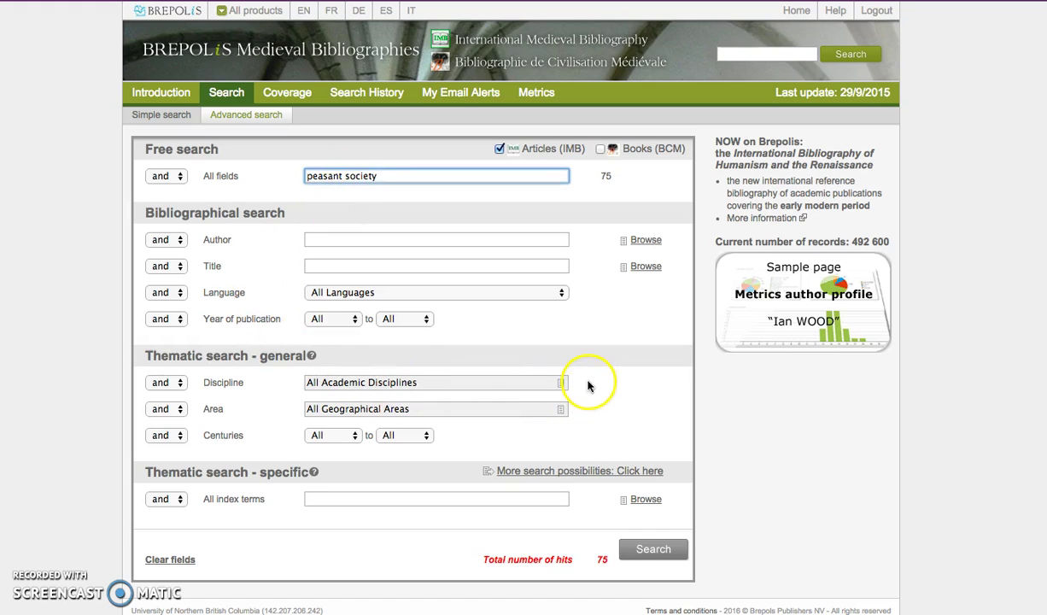
click(561, 292)
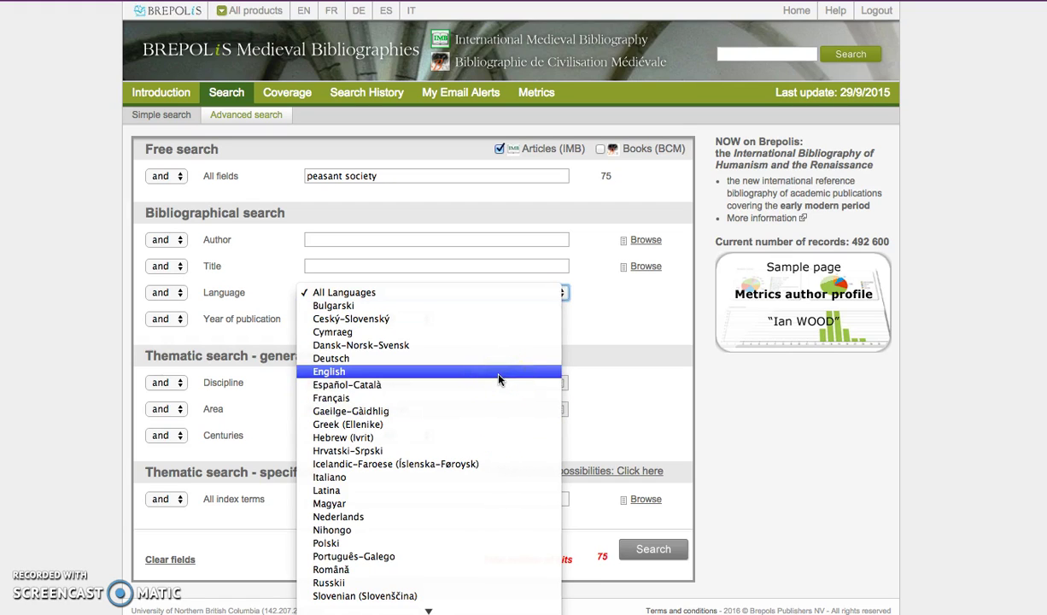
click(500, 378)
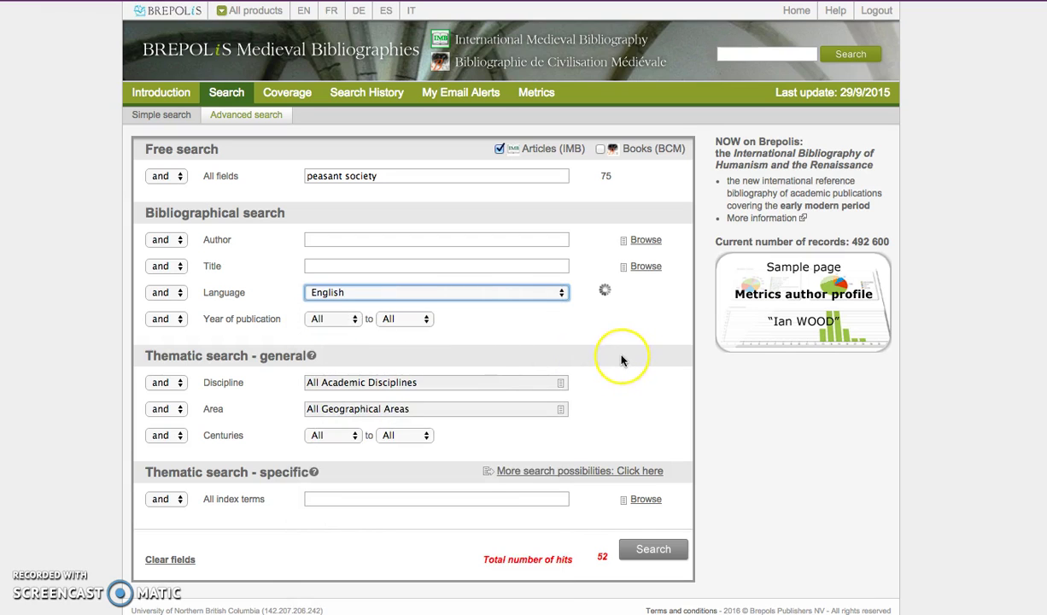
scroll(621, 359, down, 1)
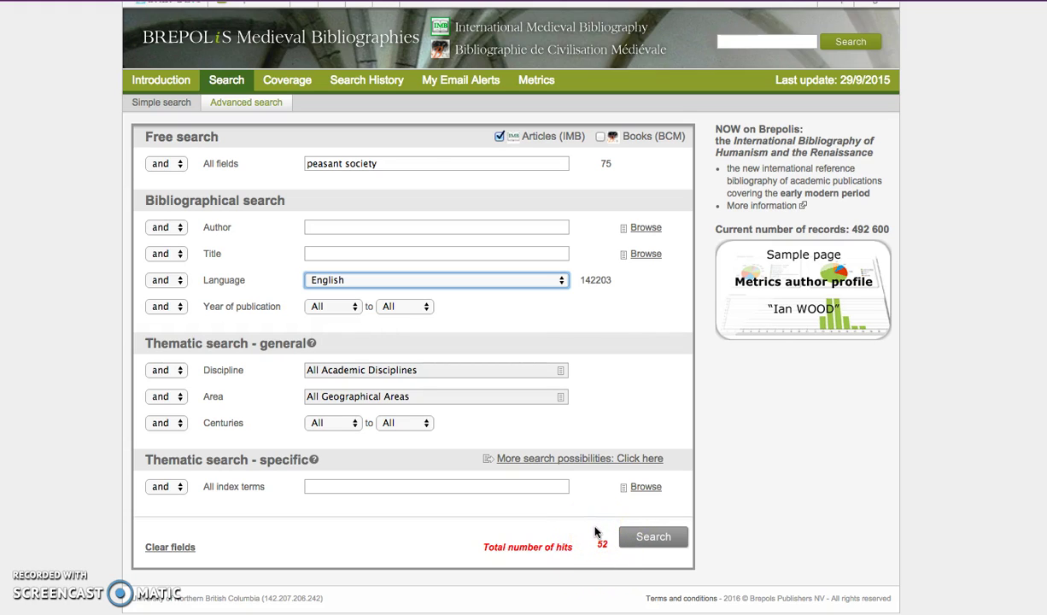
click(645, 542)
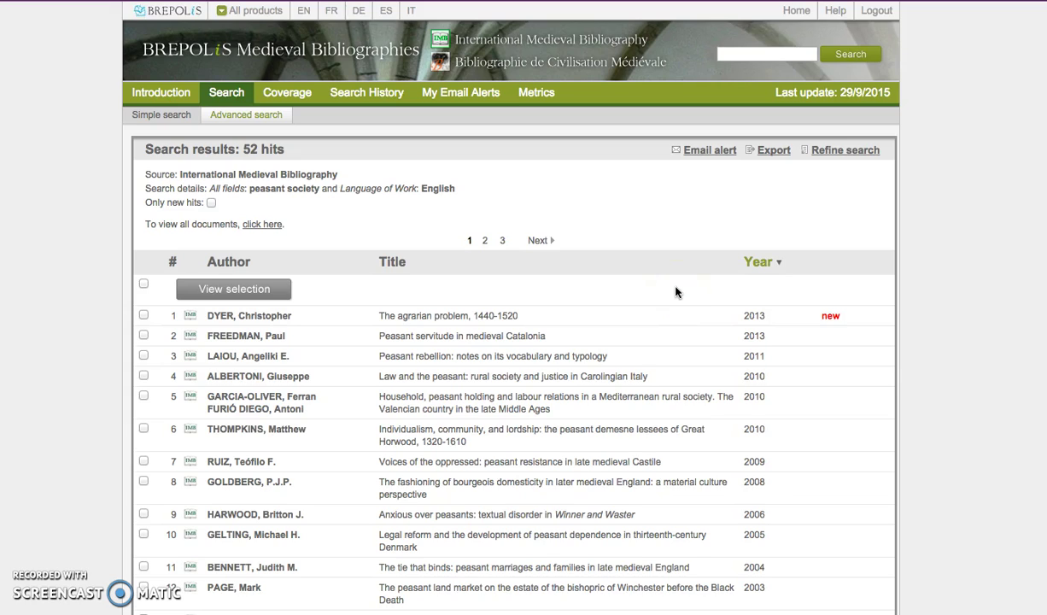
Look through the first page of article results and go to results page 3
scroll(674, 290, down, 1)
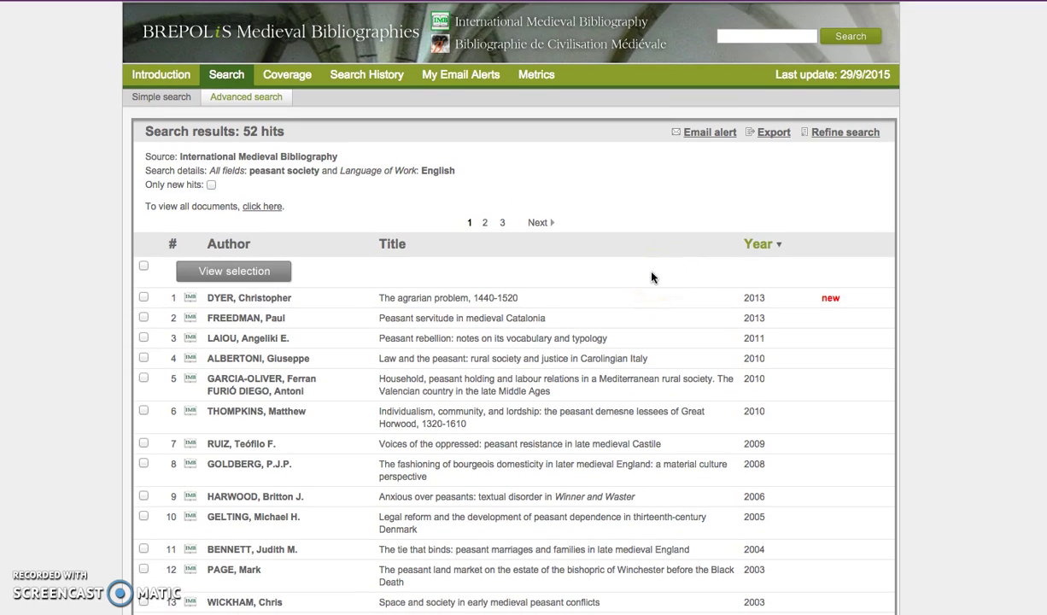
scroll(652, 276, down, 3)
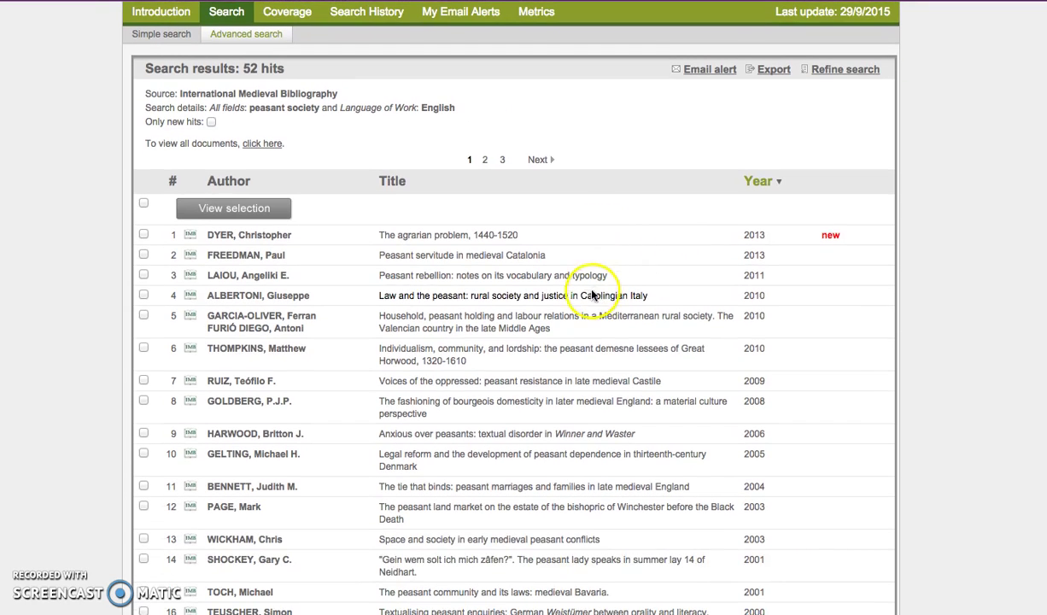
scroll(639, 232, down, 8)
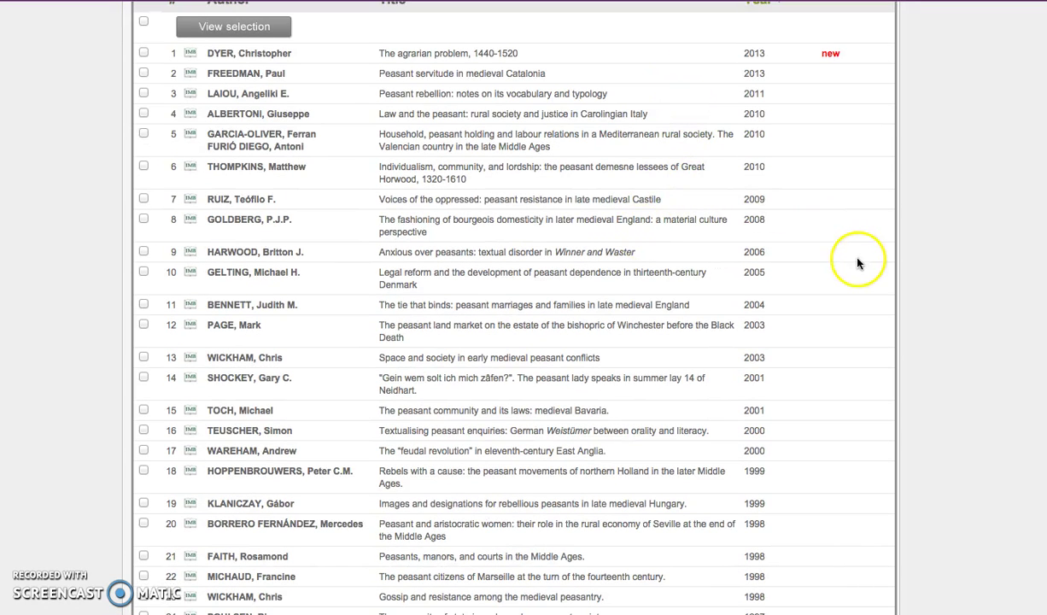
scroll(816, 98, up, 5)
scroll(807, 141, down, 11)
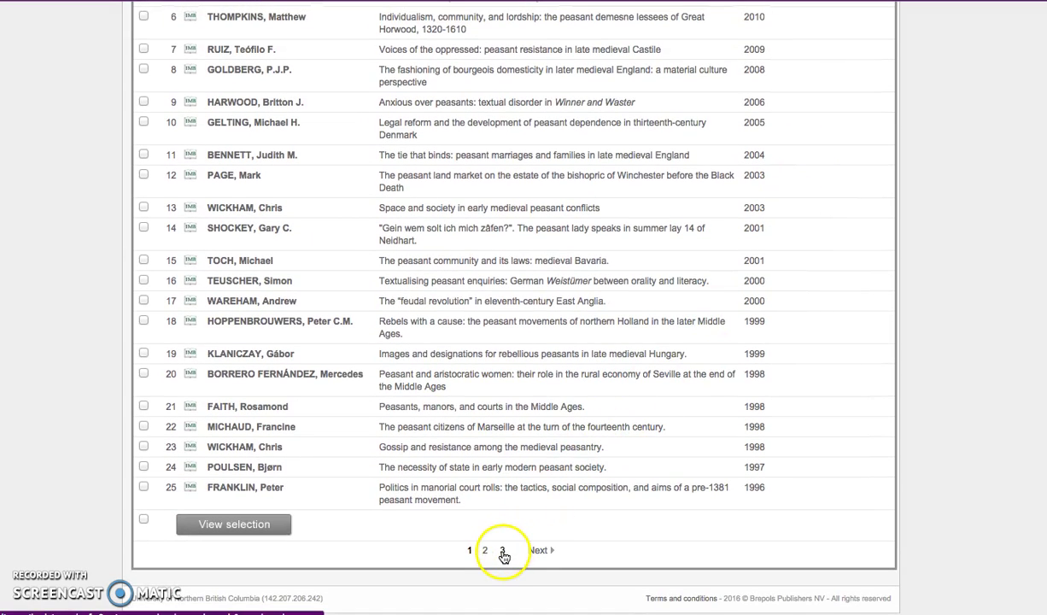
click(504, 554)
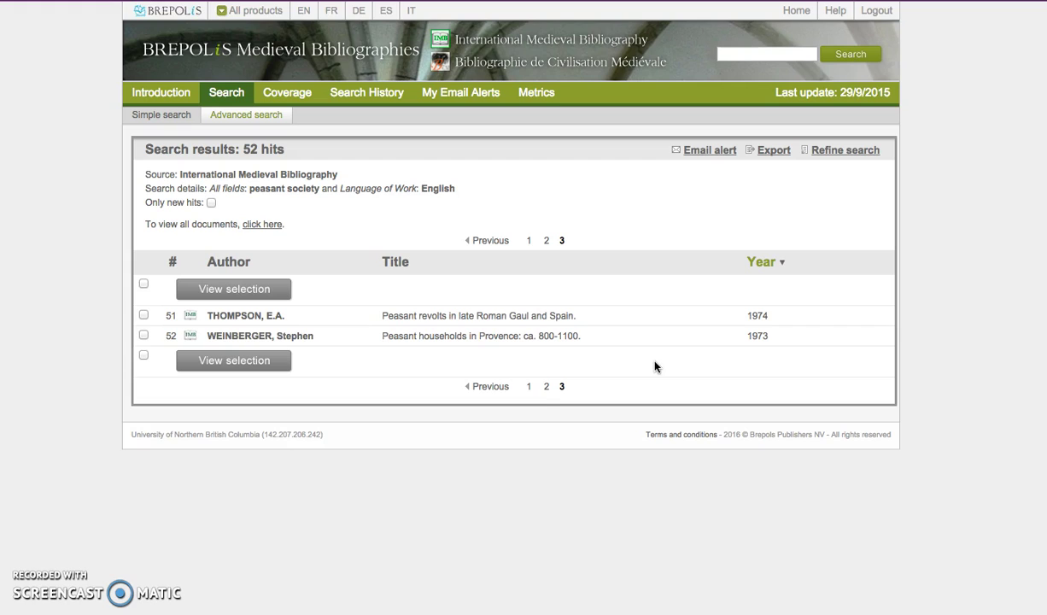
Return to results page 1 and examine the listed titles for their geographical focus
click(527, 388)
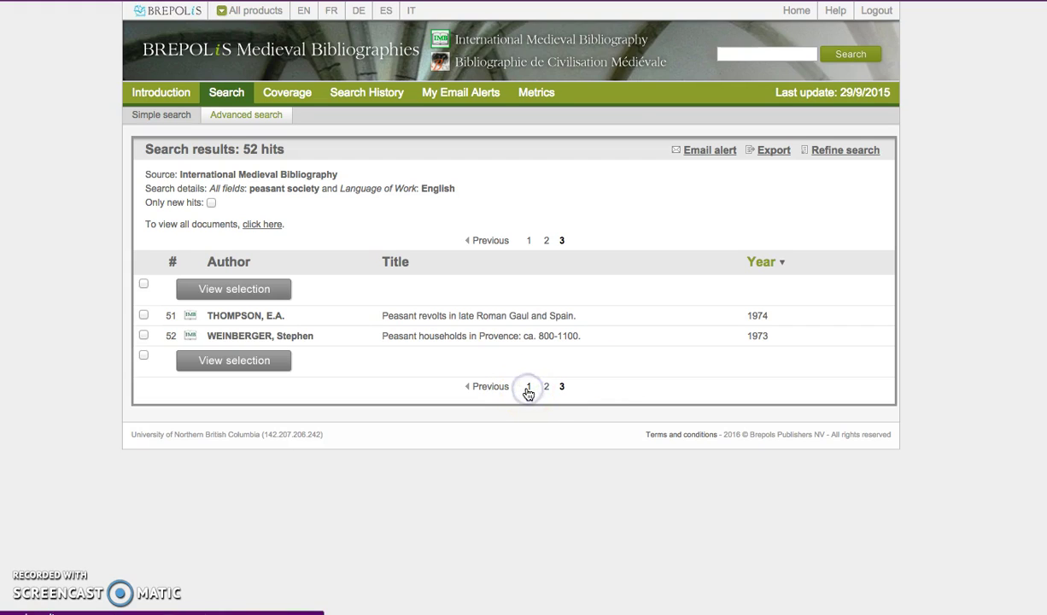
scroll(648, 321, down, 3)
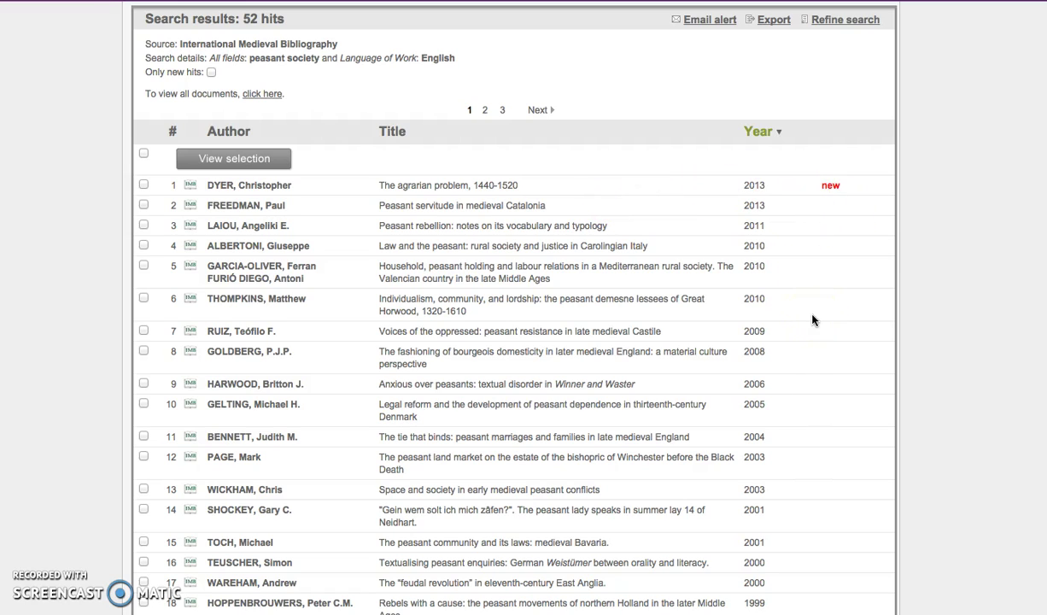
scroll(812, 320, down, 3)
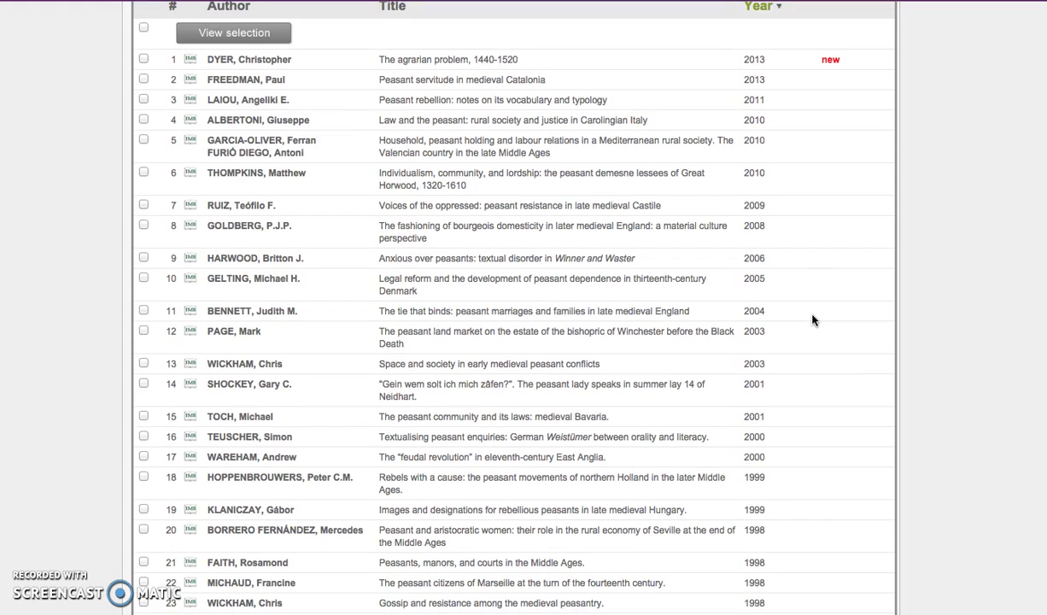
scroll(813, 320, down, 1)
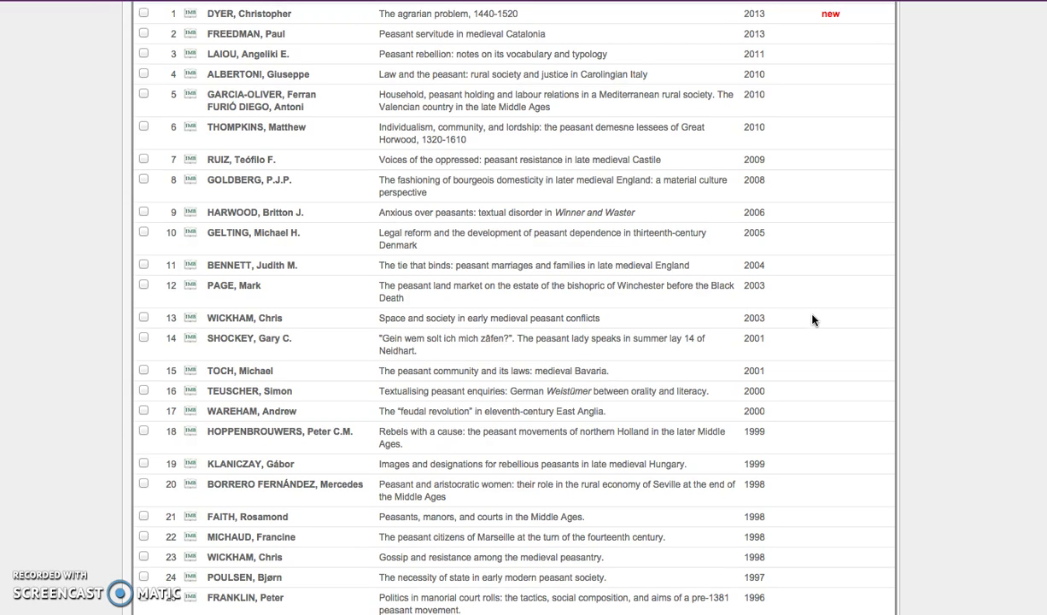
scroll(812, 319, up, 7)
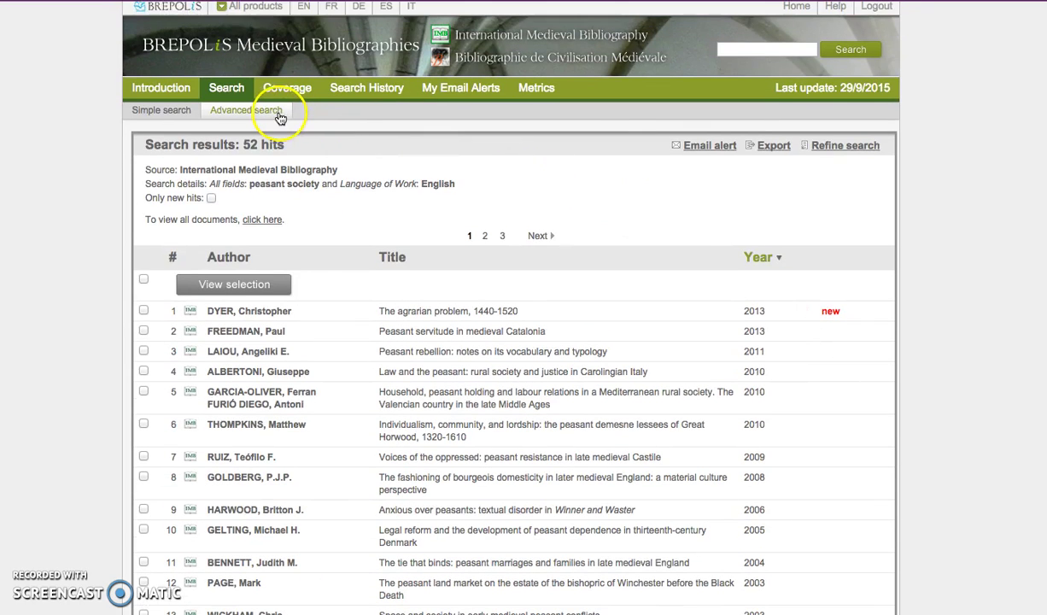
Start a new advanced search with "peasant society" in all fields and English as the language
click(273, 113)
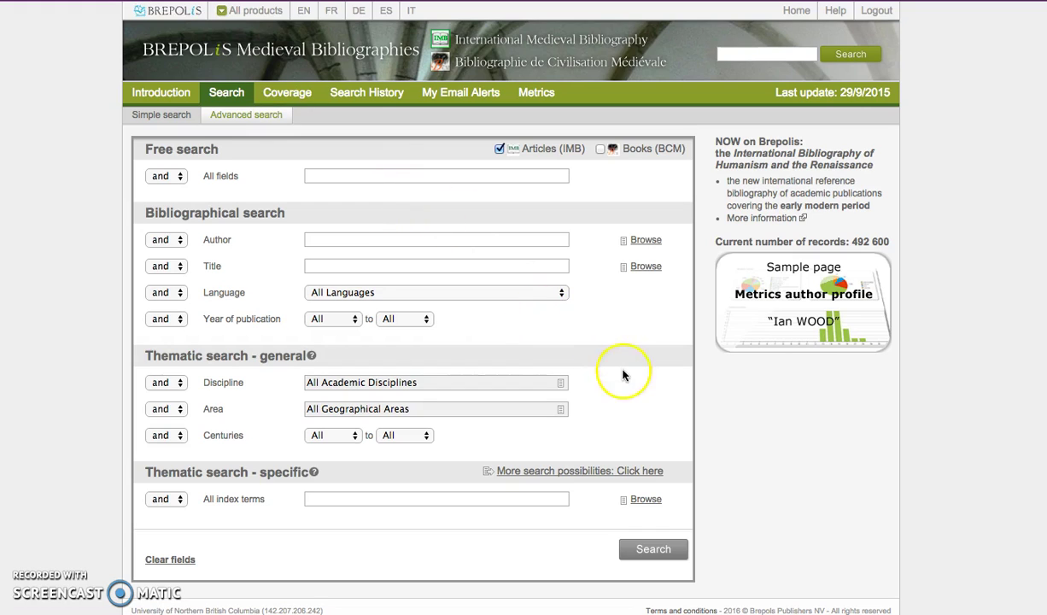
click(475, 175)
text(peasn)
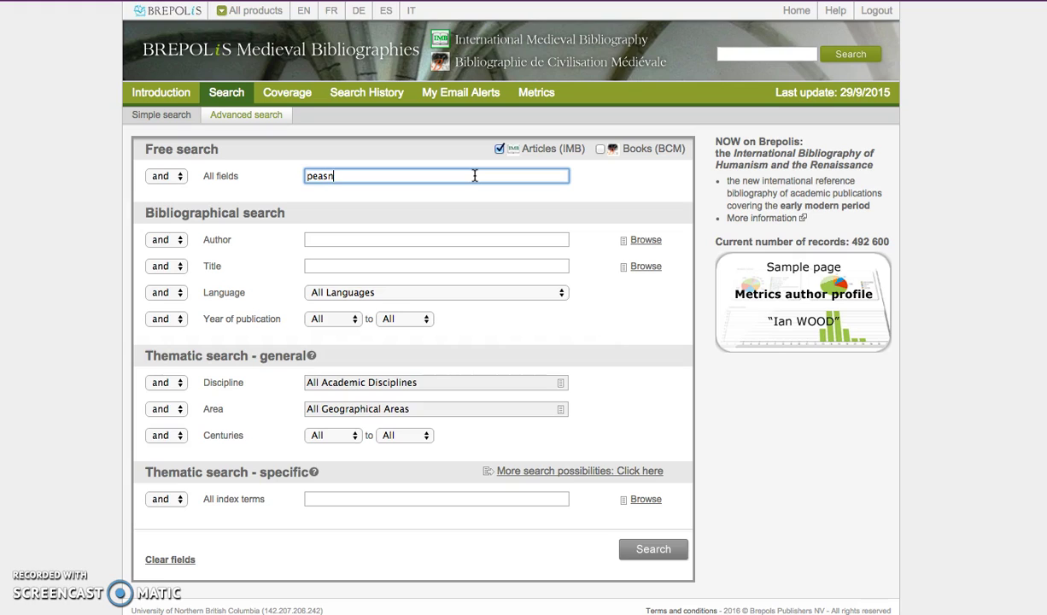
text(ant society)
click(547, 292)
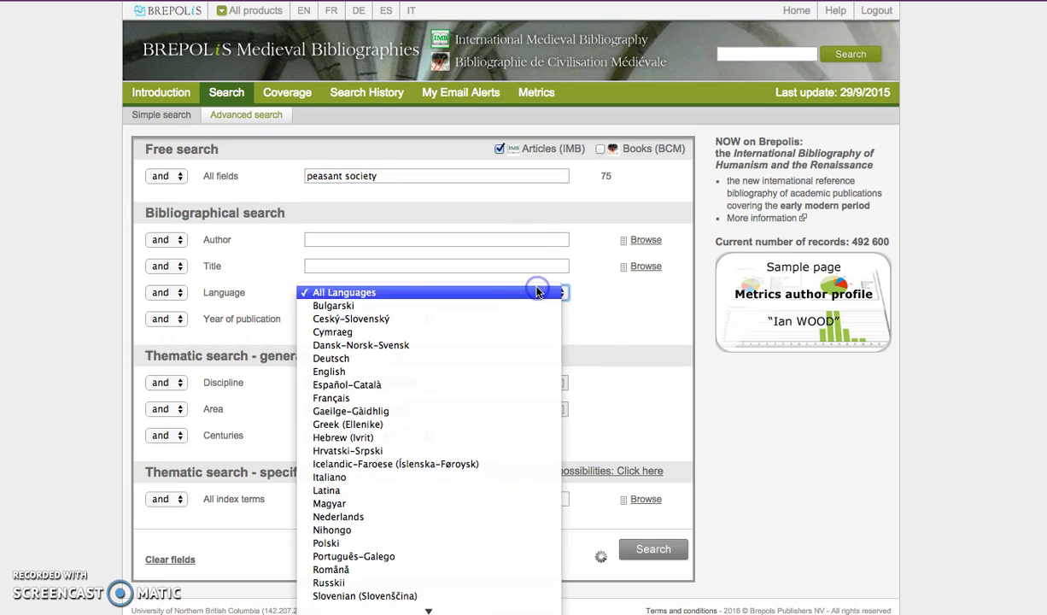
click(479, 371)
Restrict the search area to British Isles and run the search
click(486, 410)
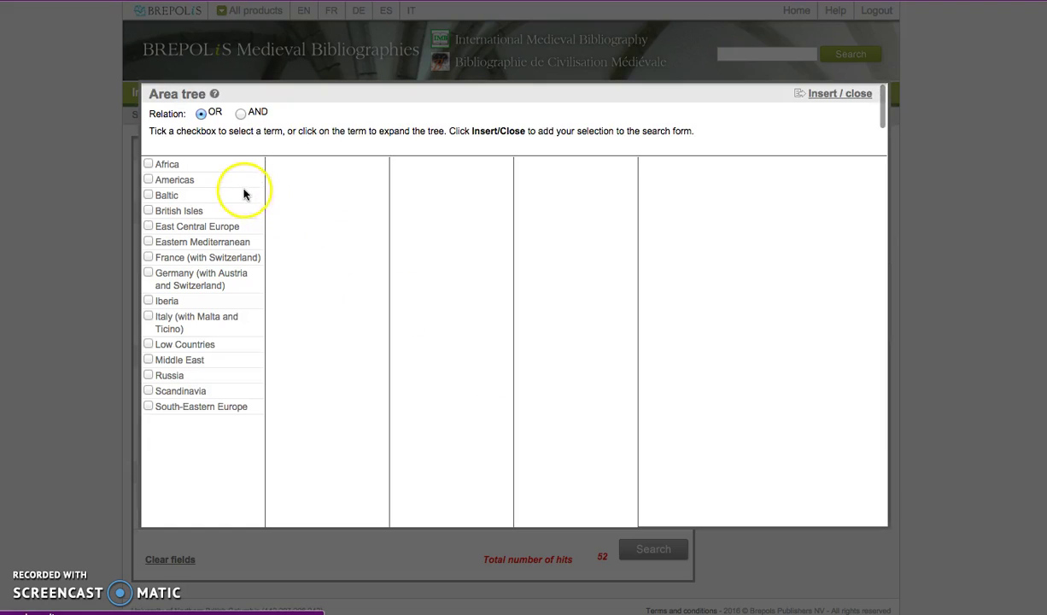
click(149, 210)
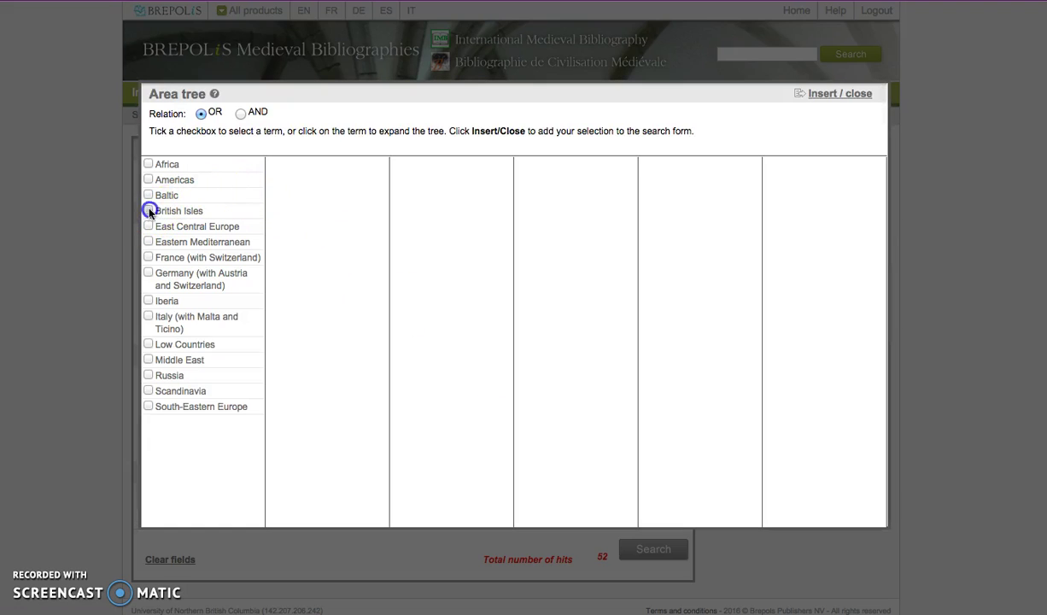
click(179, 213)
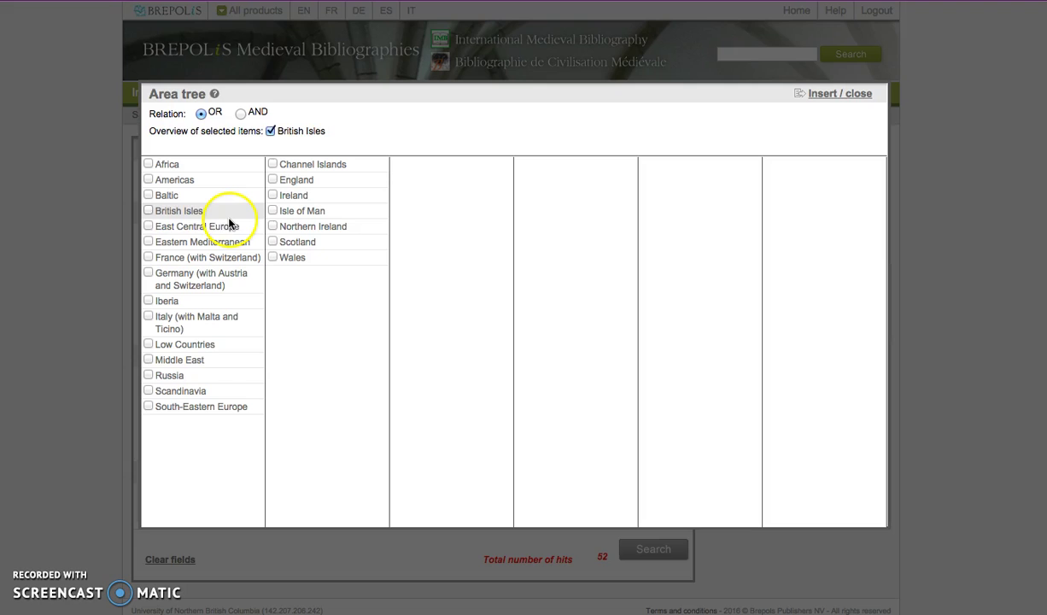
click(149, 210)
click(861, 95)
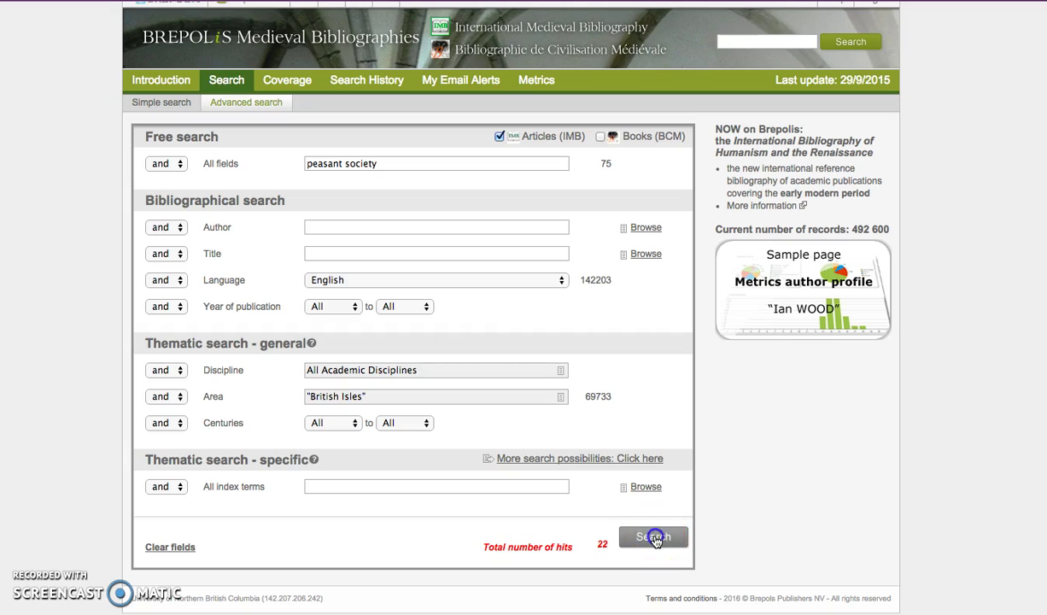
click(654, 538)
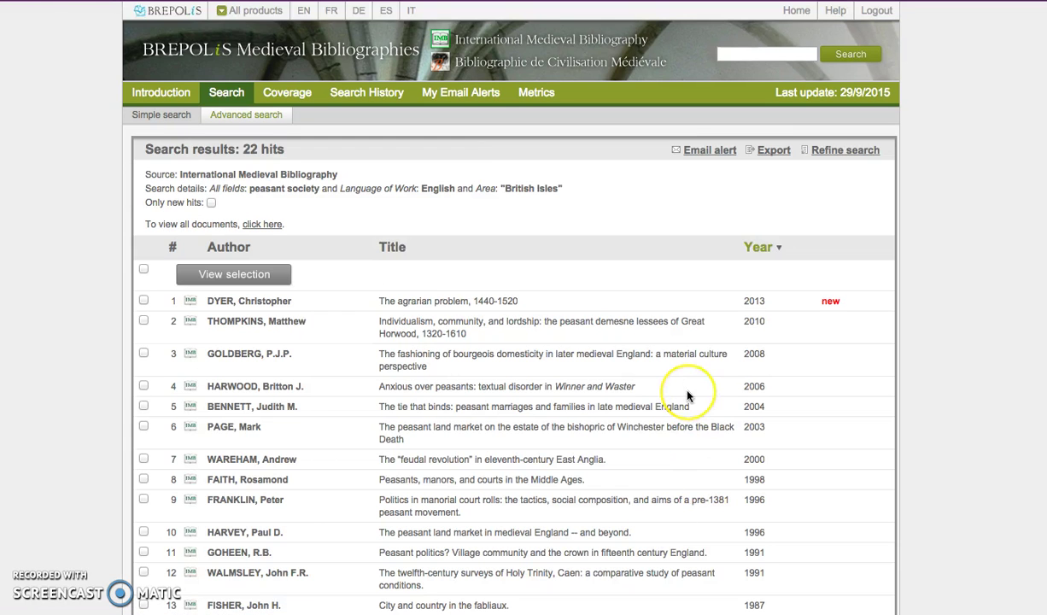
Review the record of the article "The tie that binds: peasant marriages and families in late medieval England", returning to the result list
scroll(688, 395, down, 2)
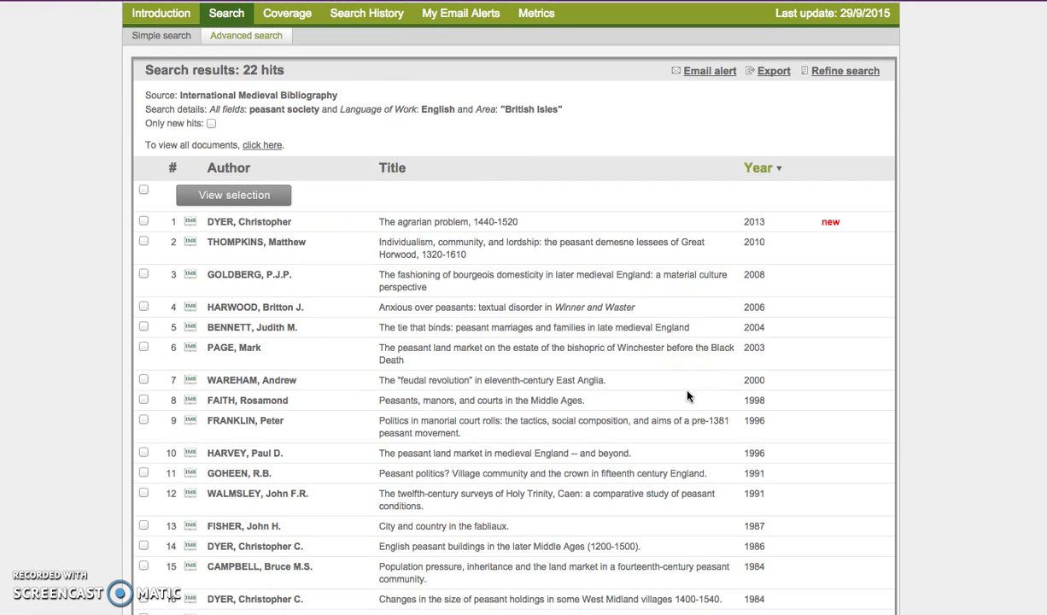
scroll(689, 395, down, 2)
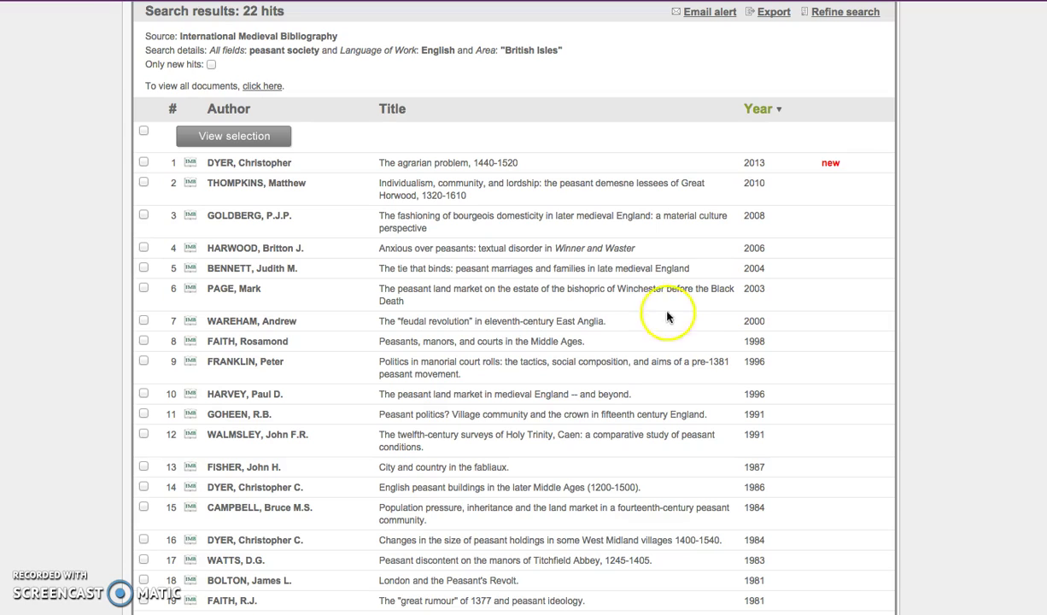
click(564, 270)
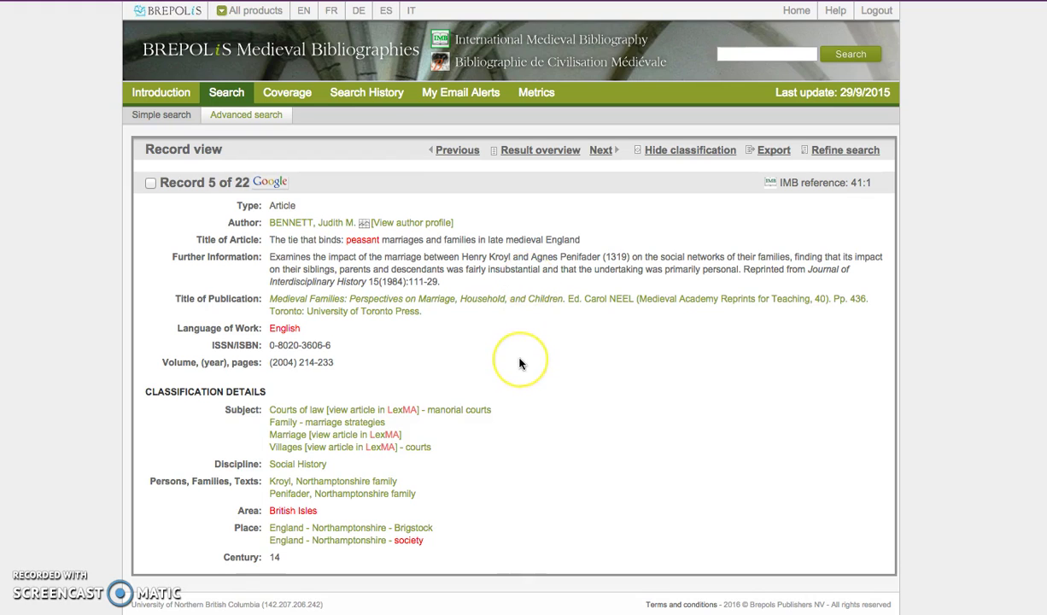
scroll(519, 358, down, 1)
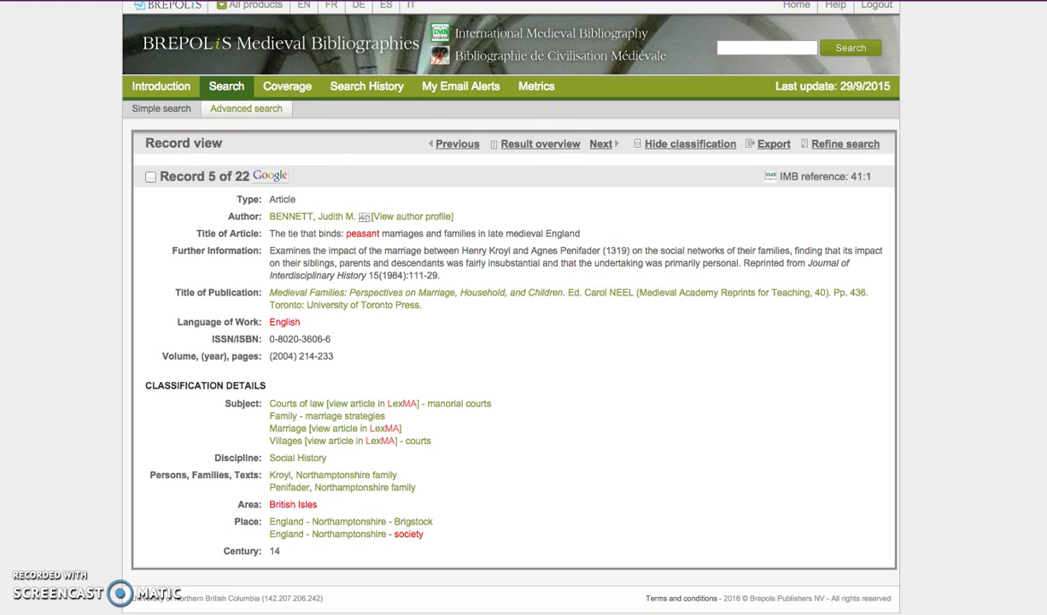
key(alt+Left)
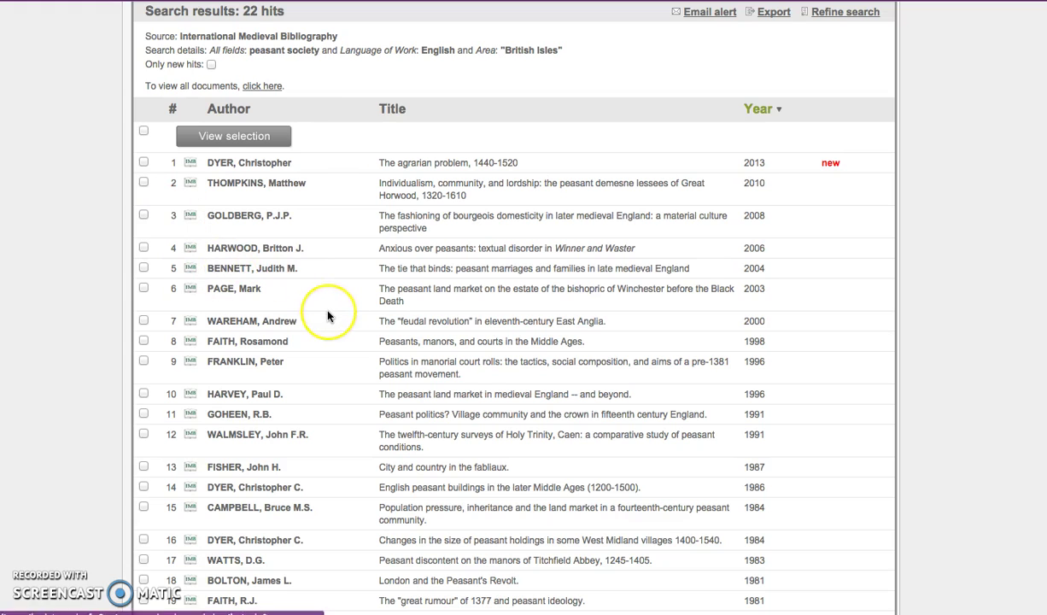
scroll(328, 316, down, 2)
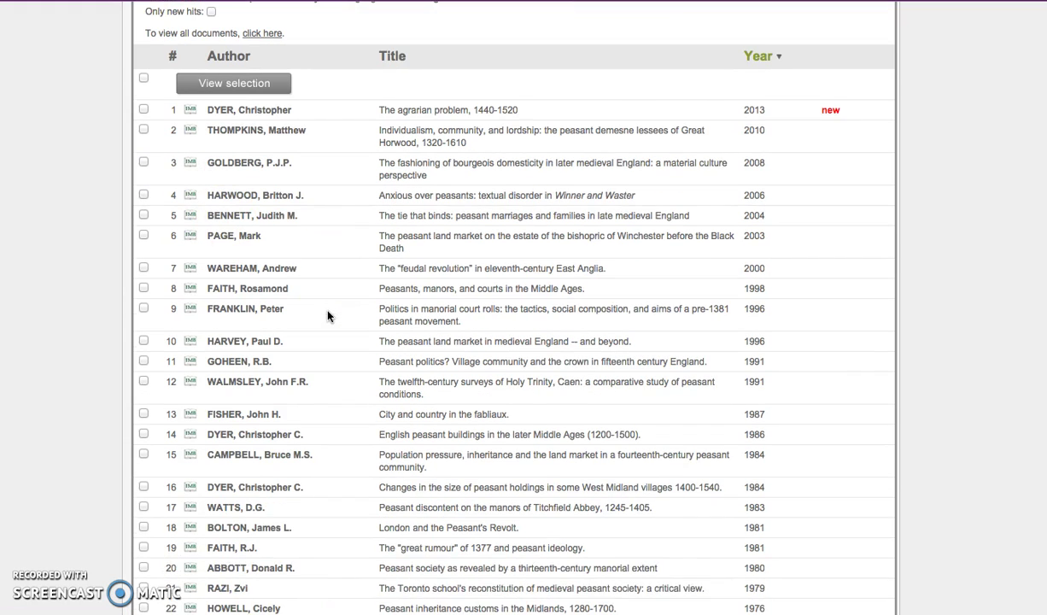
Review the record of the article "Peasant society as revealed by a thirteenth-century manorial extent", returning to the result list
scroll(327, 316, down, 1)
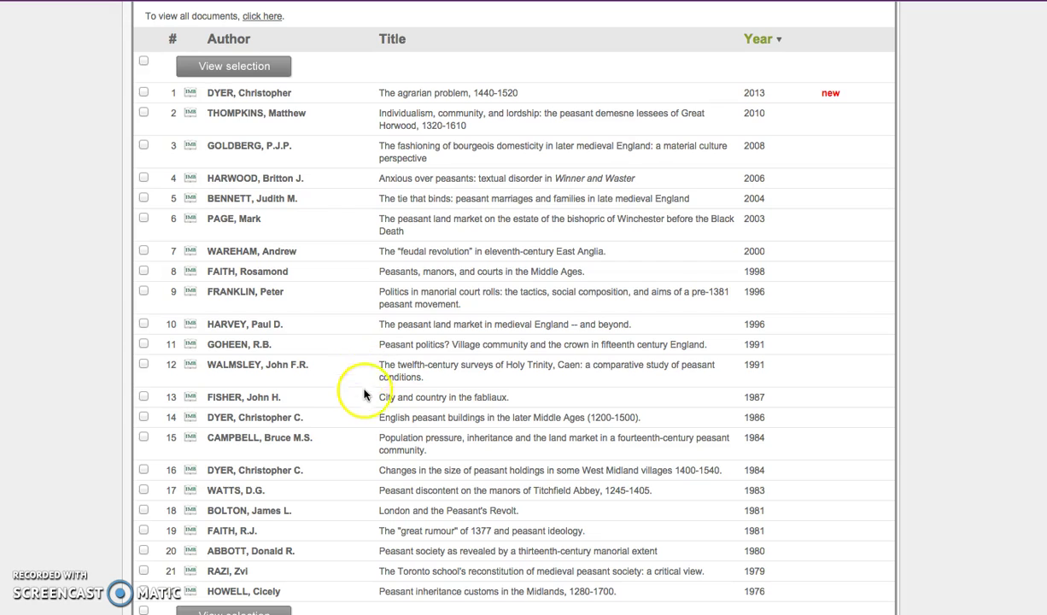
scroll(363, 411, down, 2)
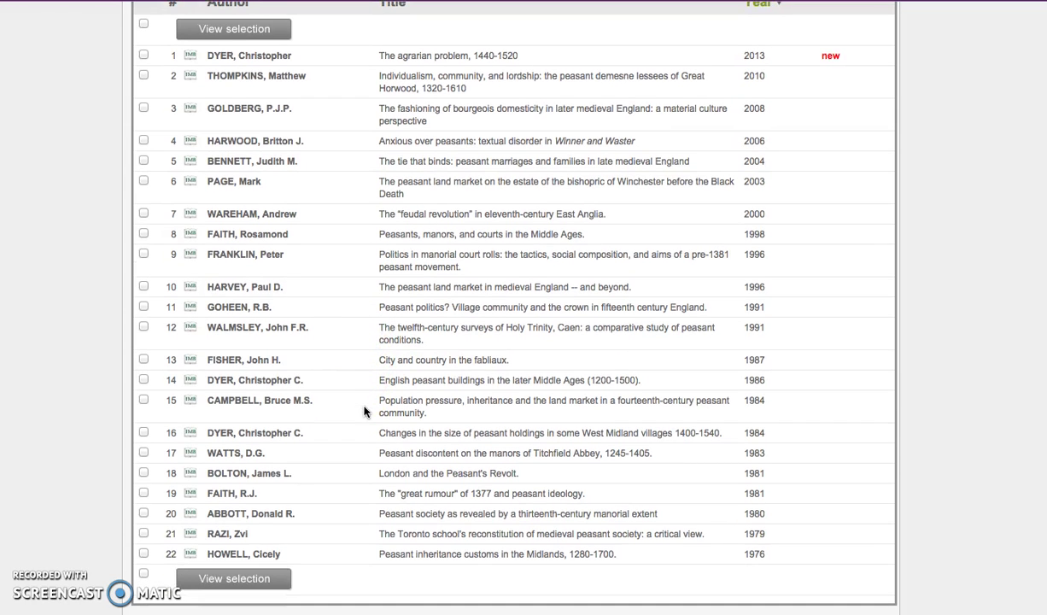
scroll(367, 426, down, 2)
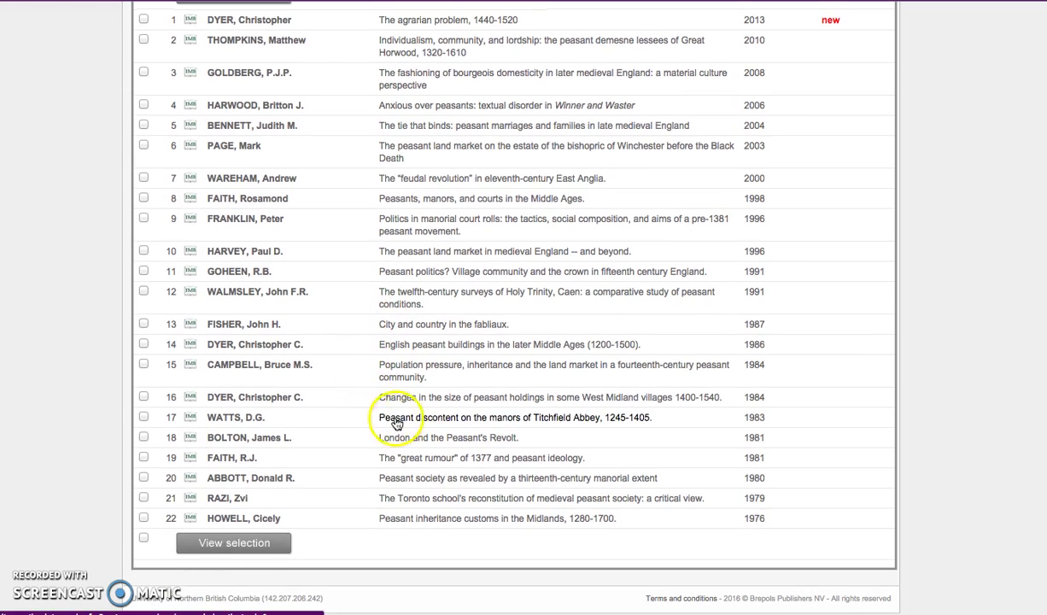
click(385, 483)
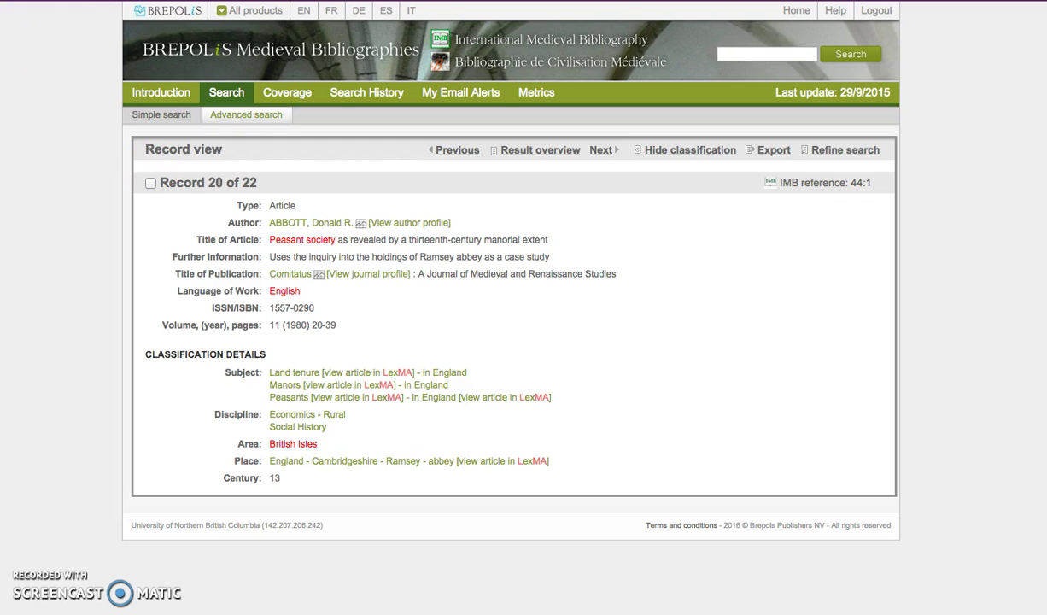
key(alt+Left)
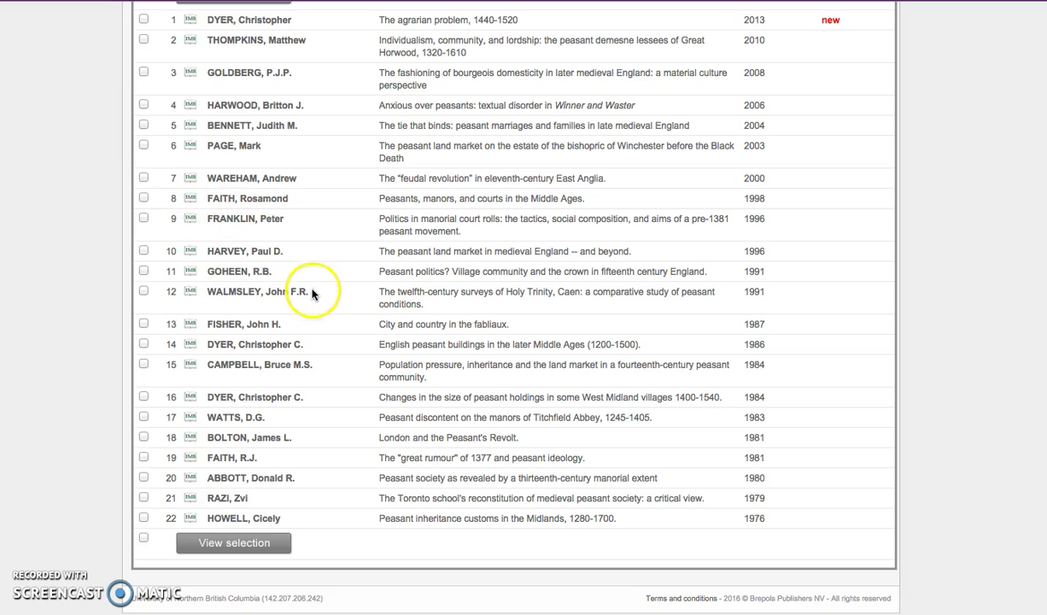
Run a new advanced search for "peasant marriage" in all fields and open the first listed article
scroll(311, 293, up, 5)
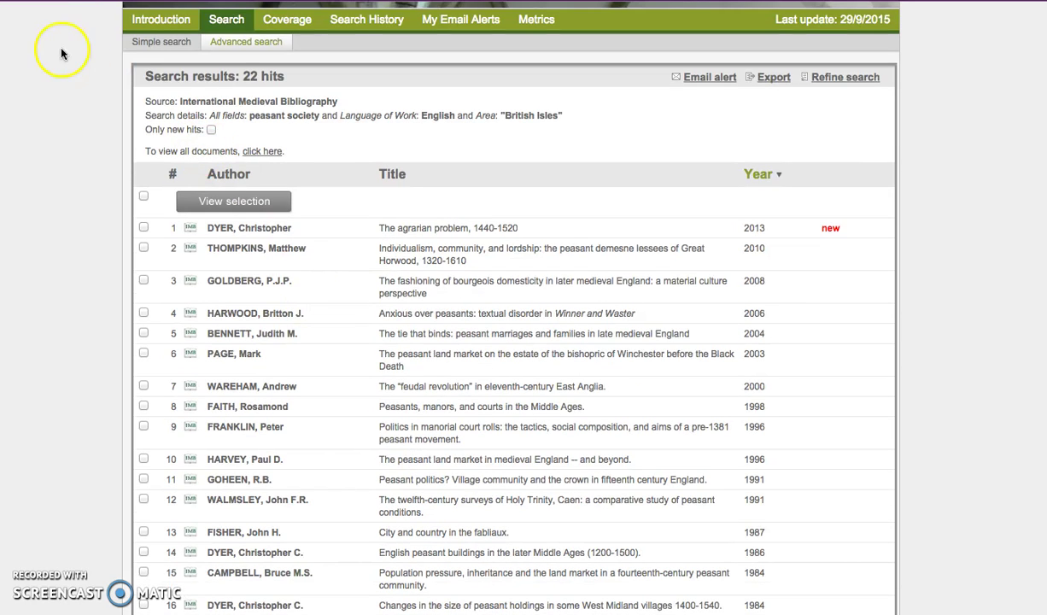
click(243, 42)
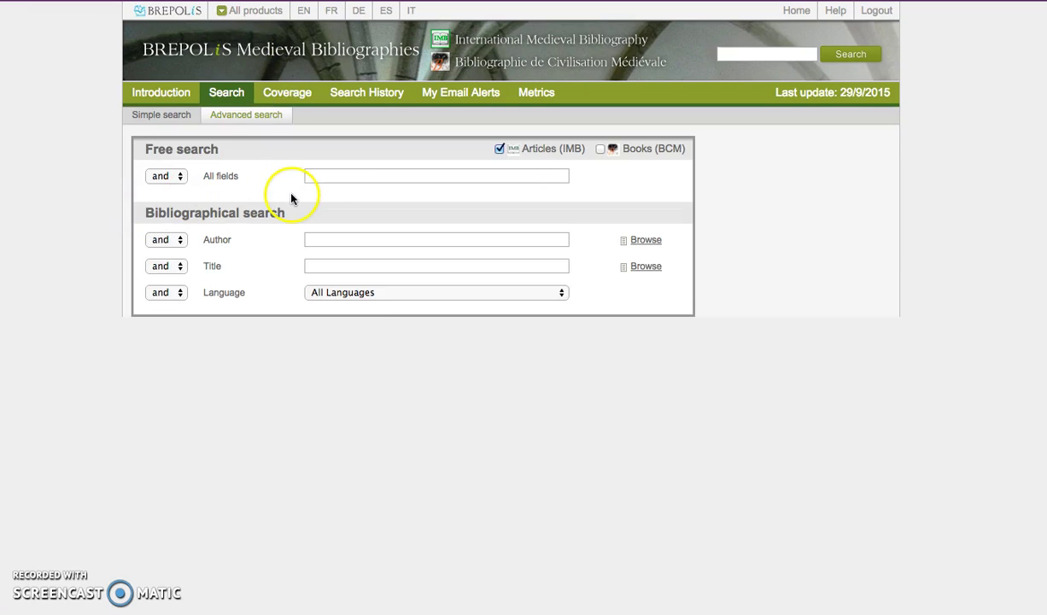
click(346, 177)
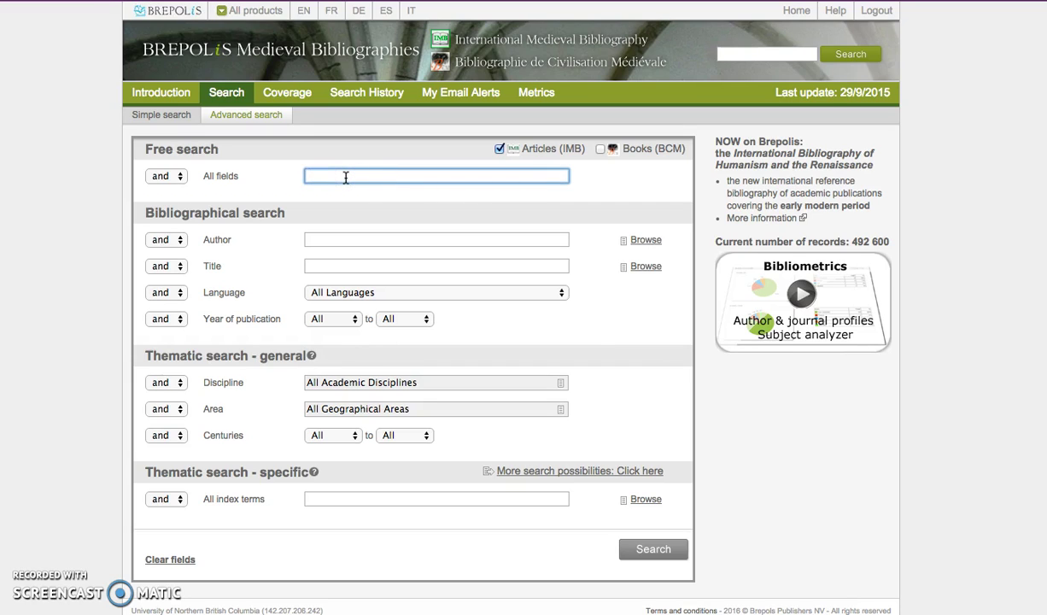
text(peasant marriage)
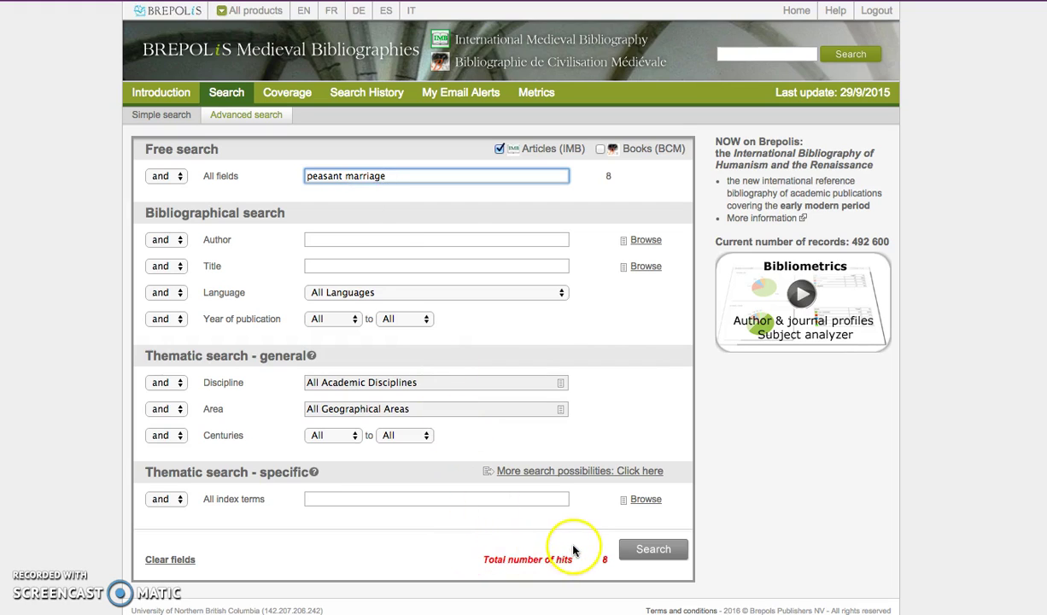
click(652, 552)
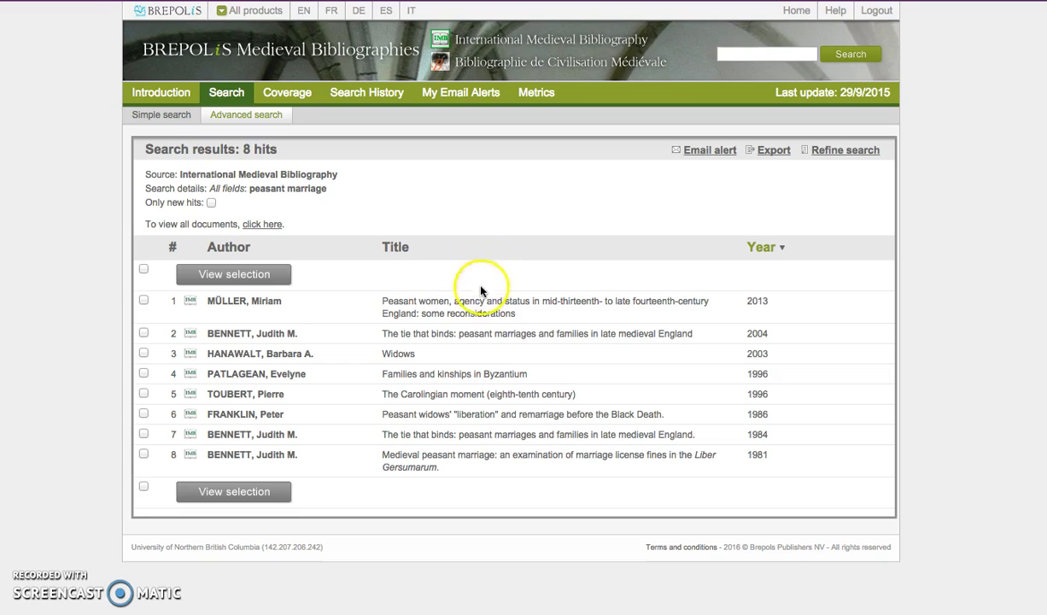
click(475, 312)
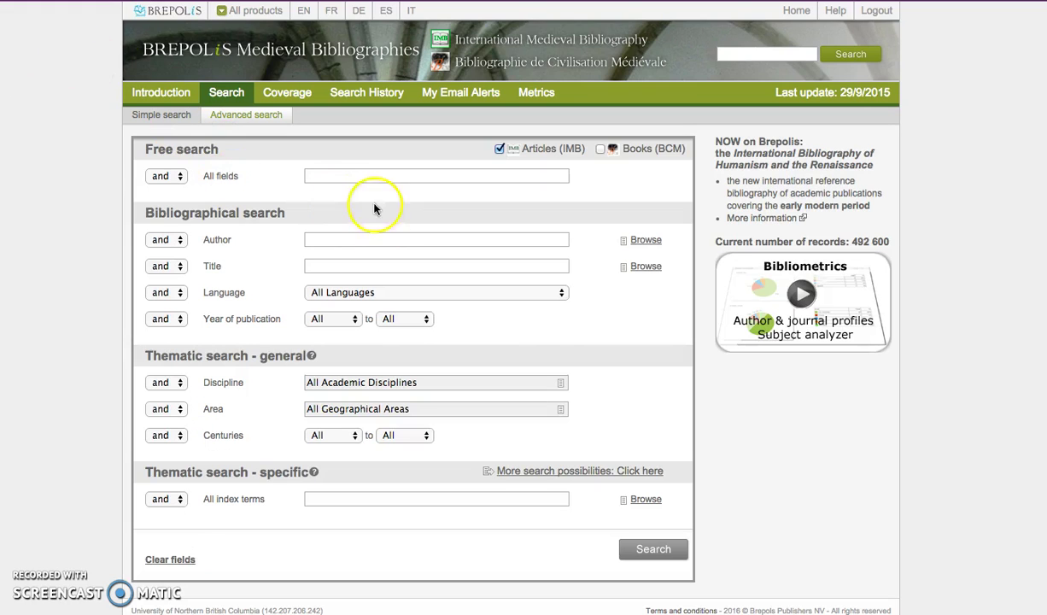
Search all fields for the suggested term "Peasants - daily life", found by entering "peasant"
click(371, 177)
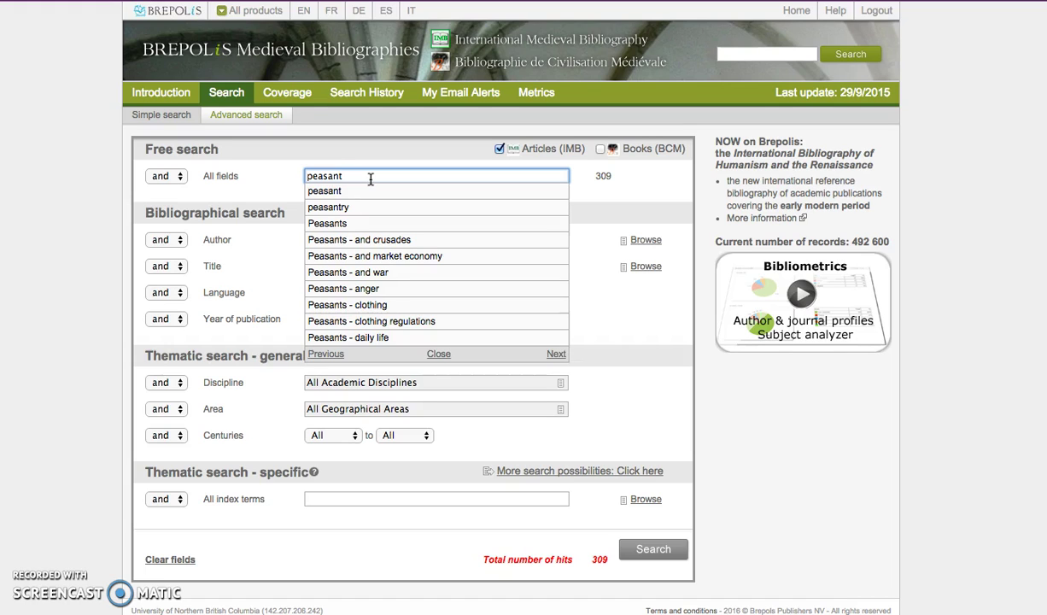
scroll(384, 281, down, 1)
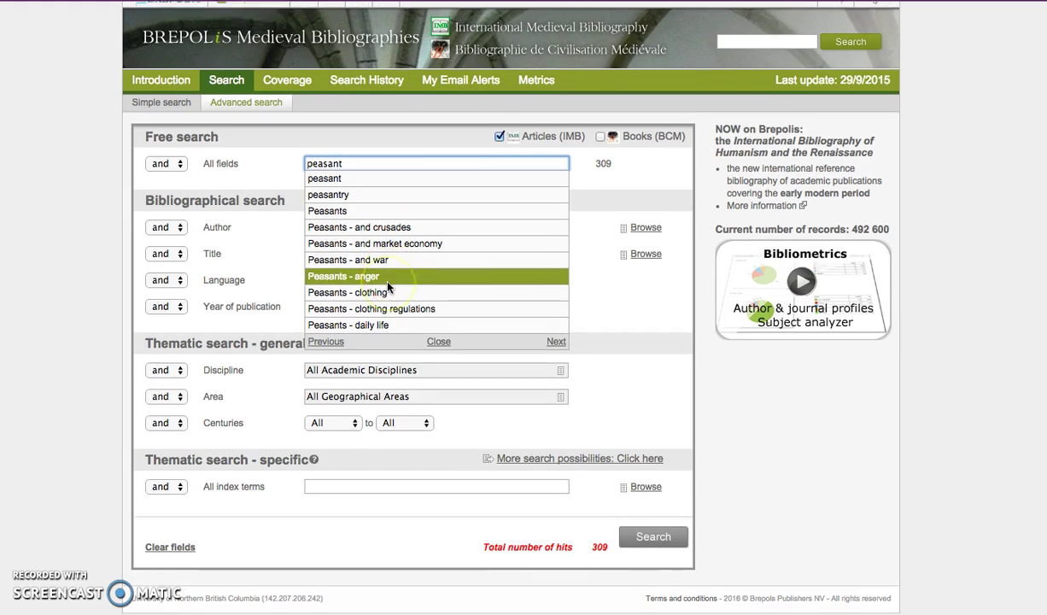
click(376, 326)
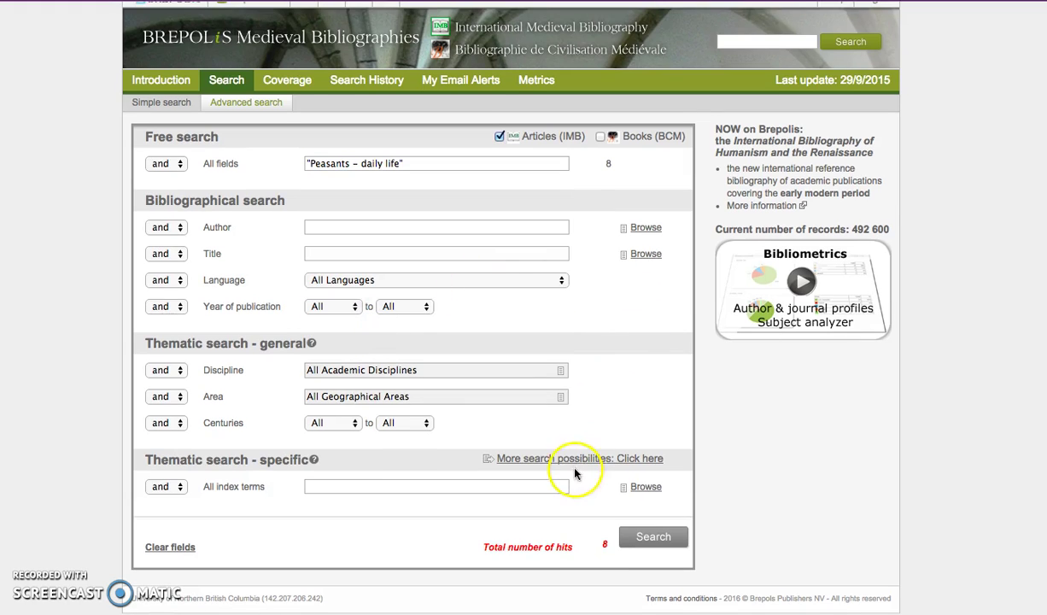
click(658, 537)
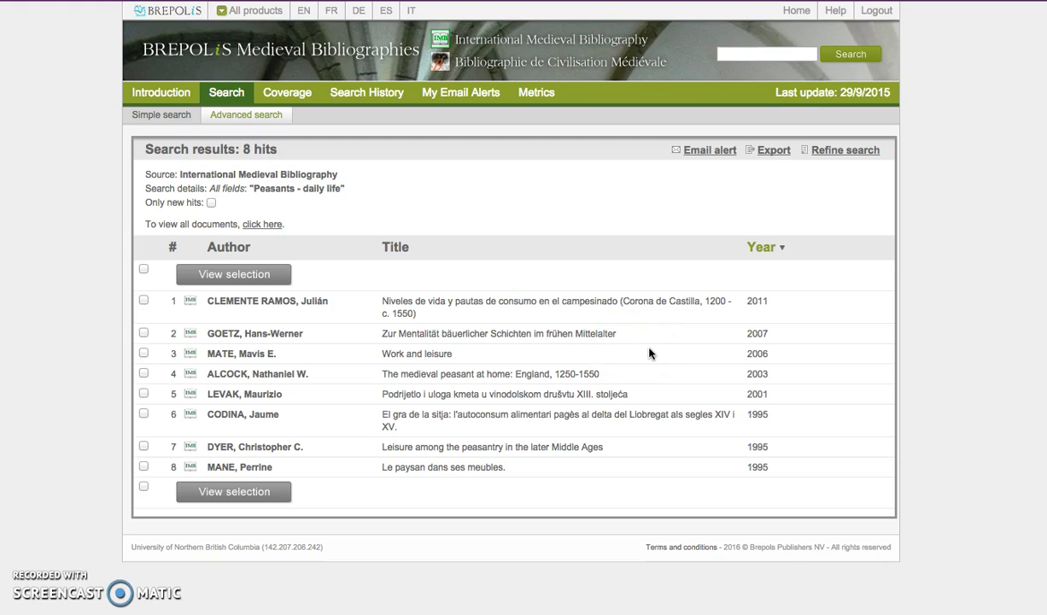
Review the bibliographic and classification details of the article "The medieval peasant at home: England, 1250-1550"
click(583, 380)
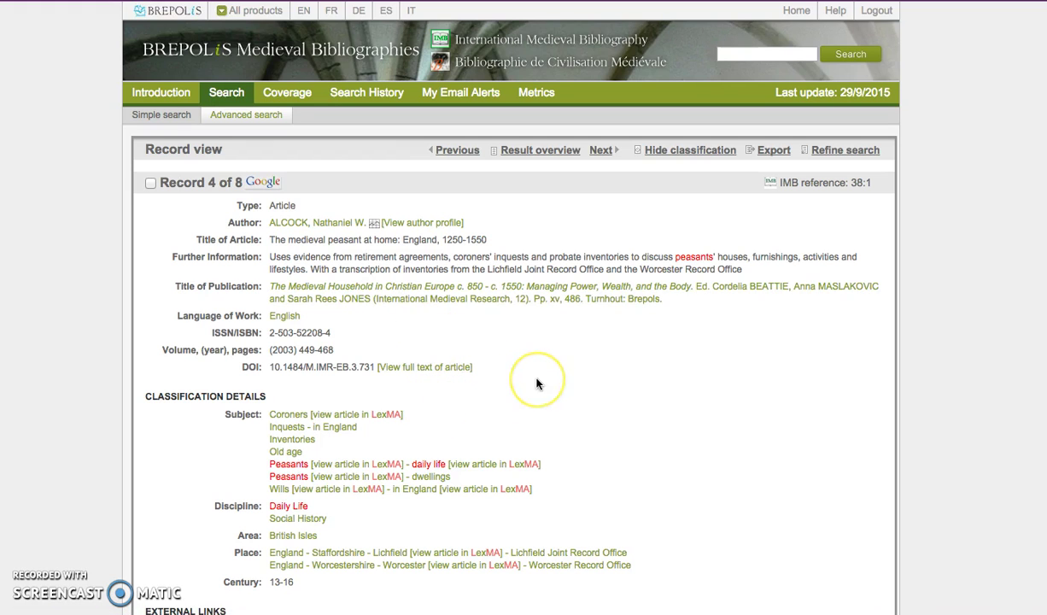
scroll(589, 401, down, 2)
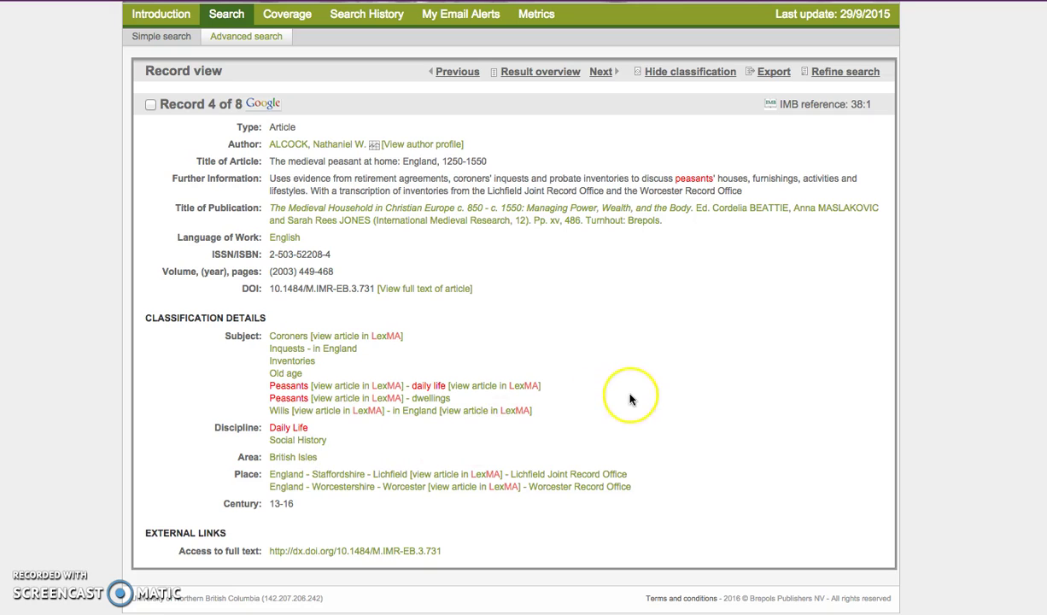
scroll(628, 399, up, 2)
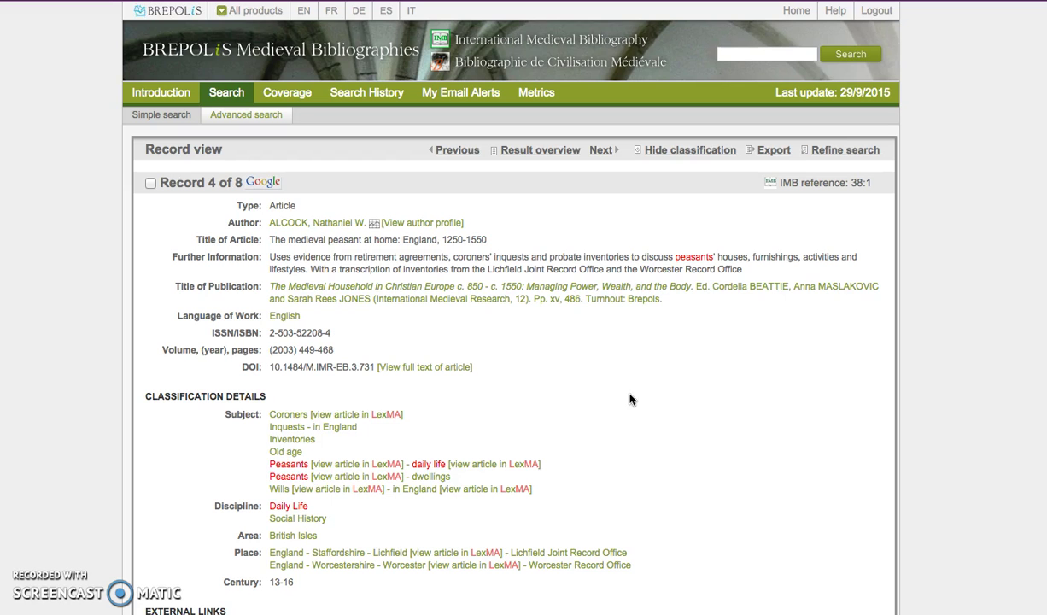
Start a new advanced search with "peasant" in all fields and browse the suggested peasant-related terms, keeping the plain keyword
click(239, 118)
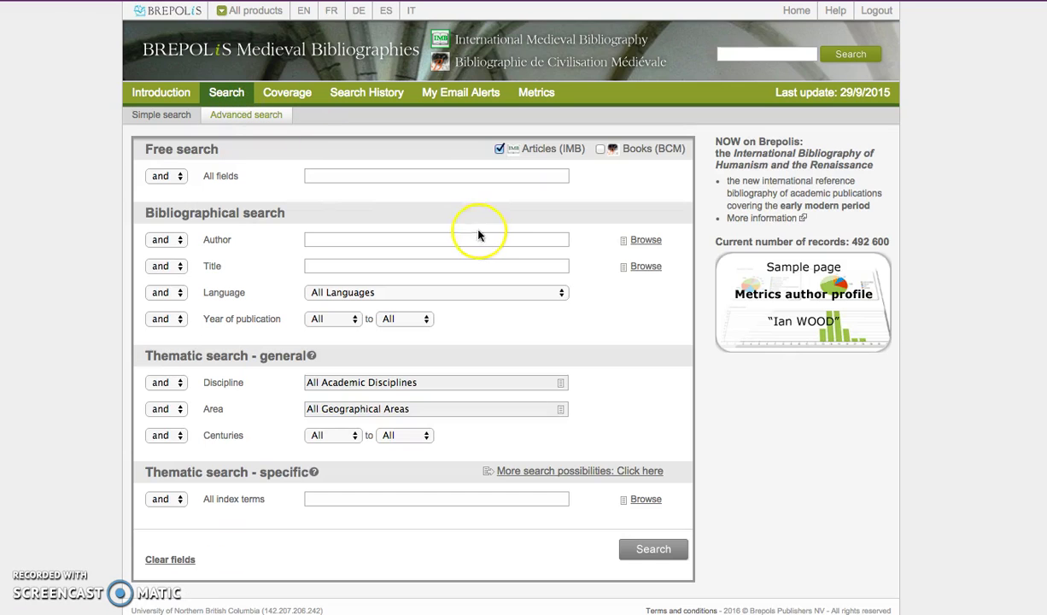
scroll(671, 357, down, 1)
scroll(649, 351, up, 1)
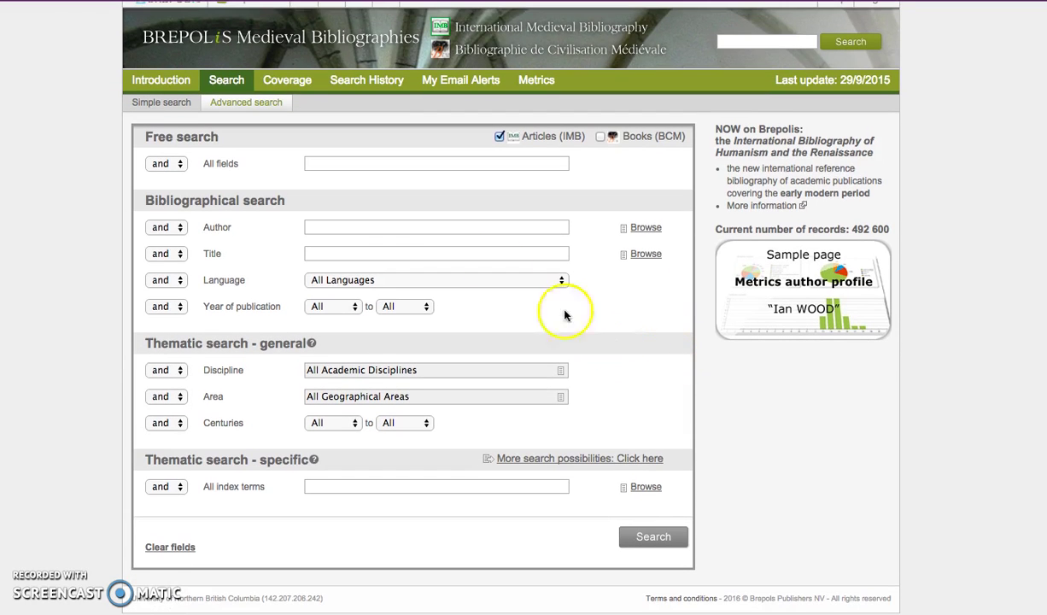
click(366, 167)
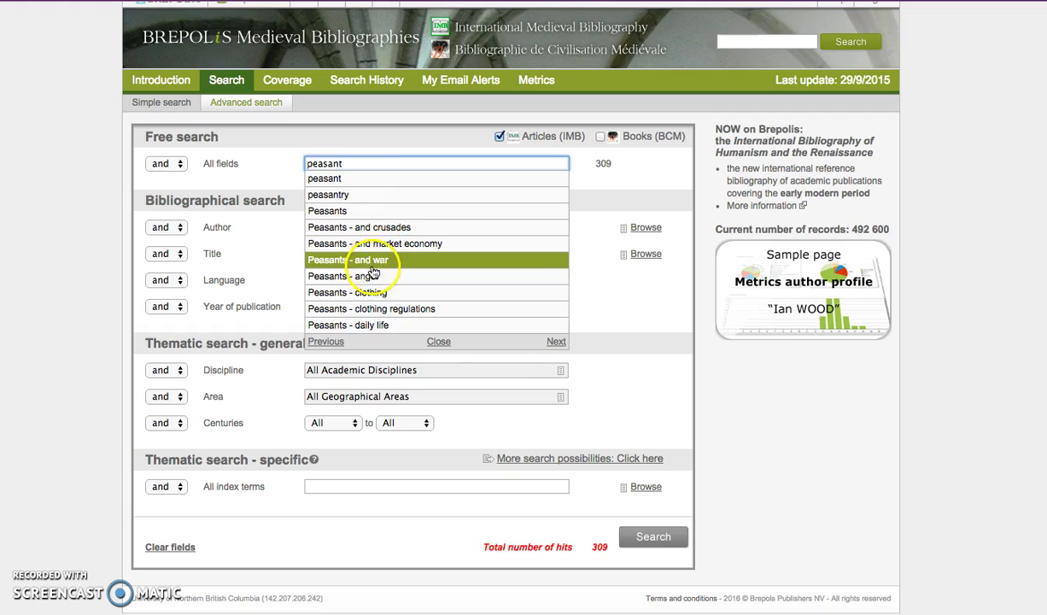
click(555, 343)
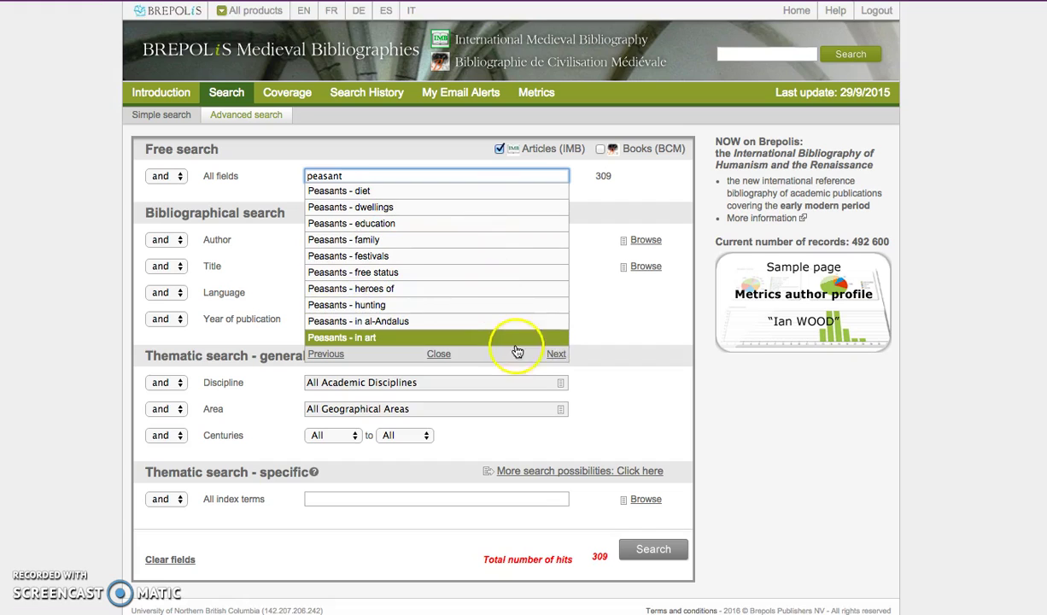
click(555, 353)
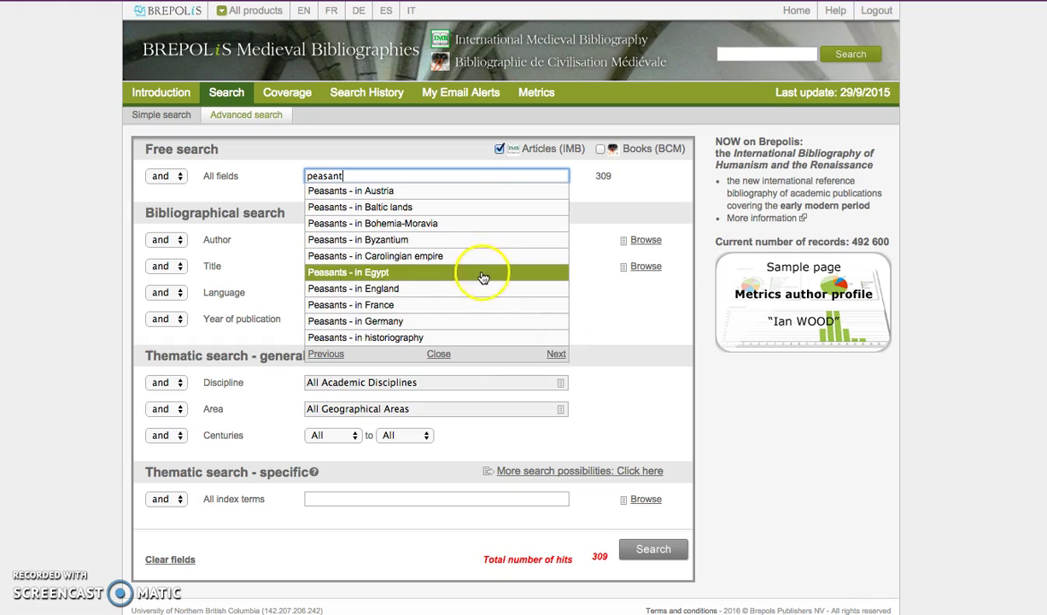
click(554, 354)
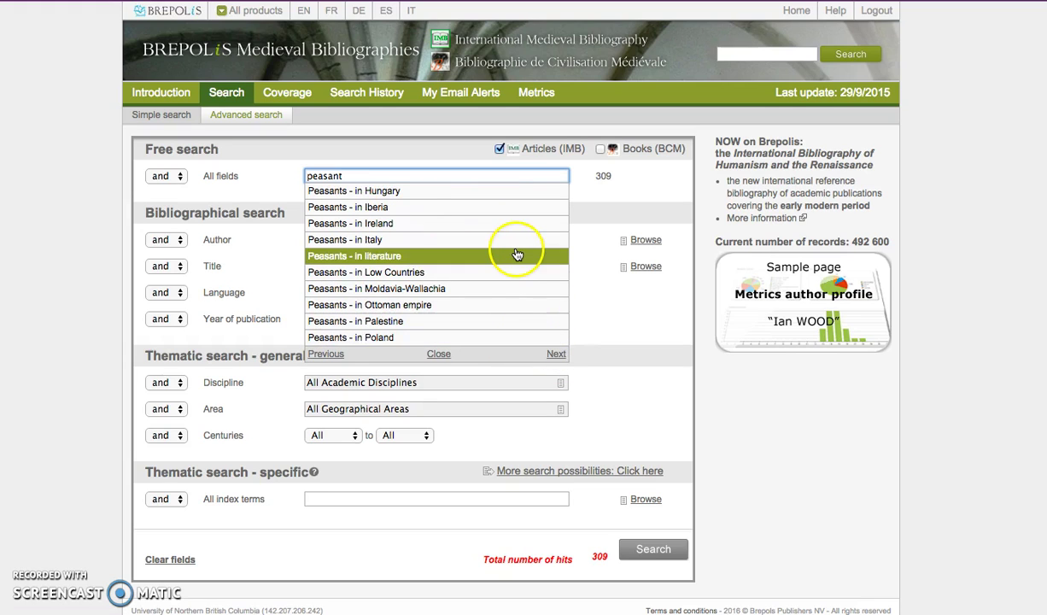
click(554, 355)
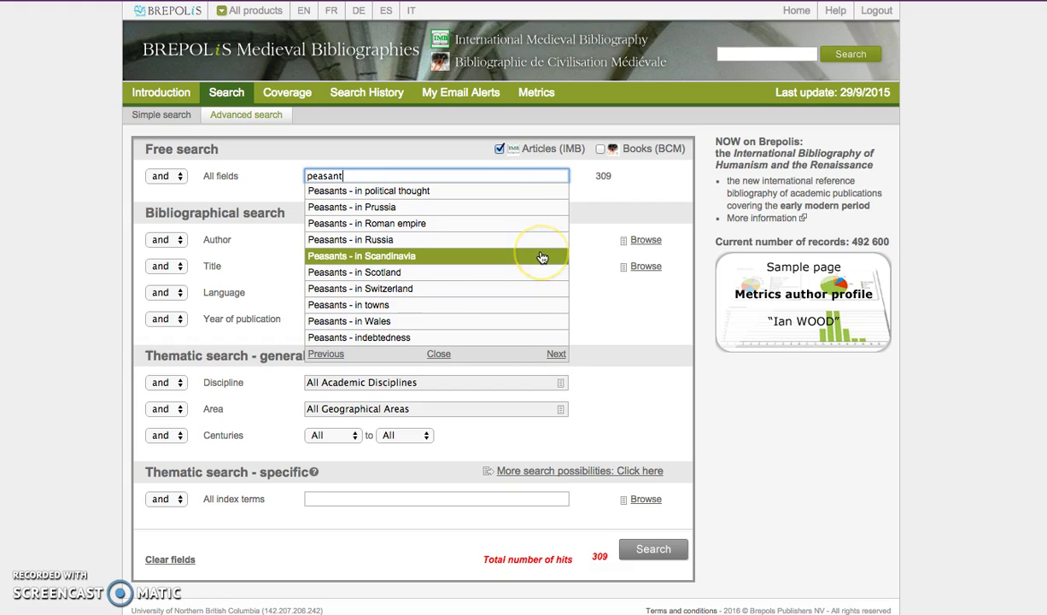
scroll(541, 258, down, 1)
click(635, 311)
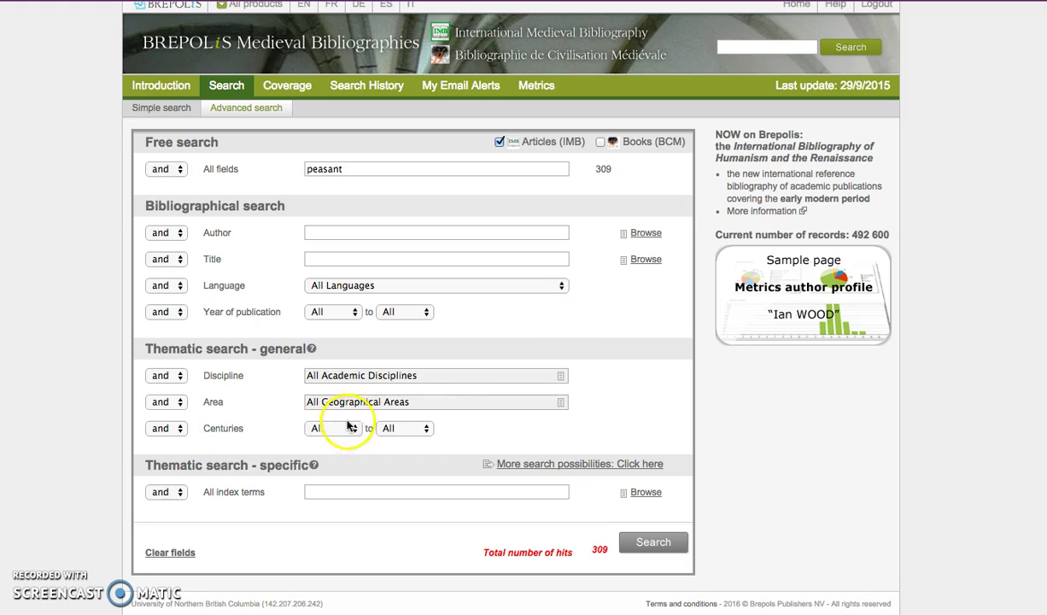
Set the search area to British Isles AND Iberia, and restrict the language to English
click(448, 408)
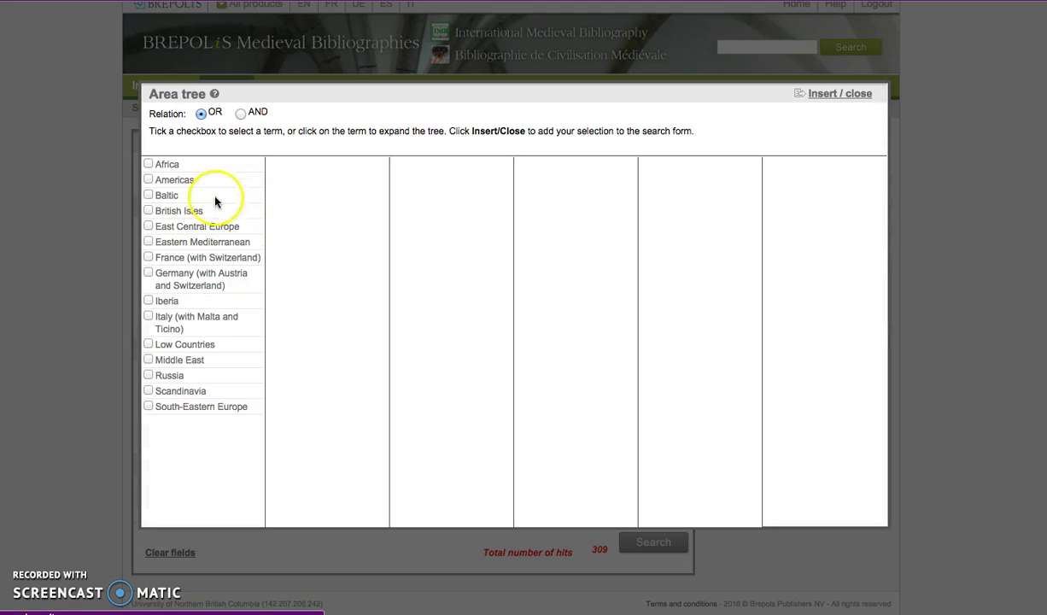
click(149, 211)
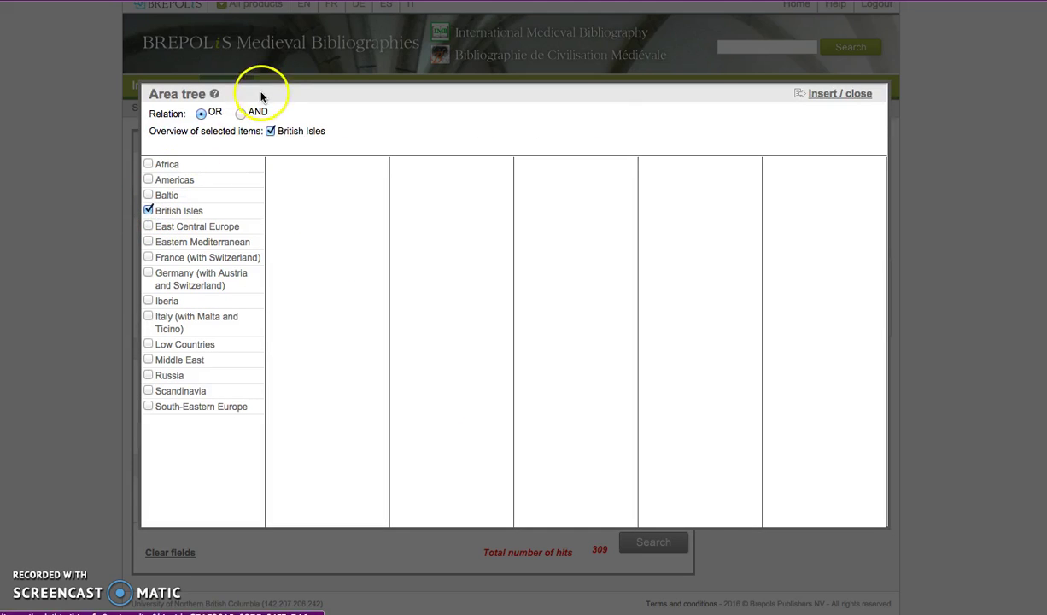
click(242, 115)
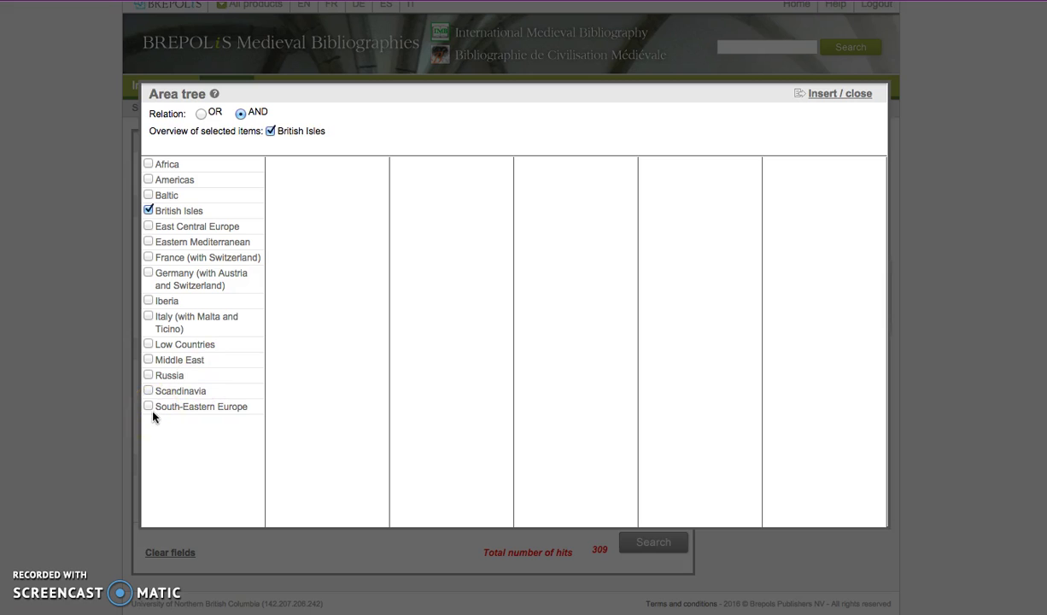
click(149, 301)
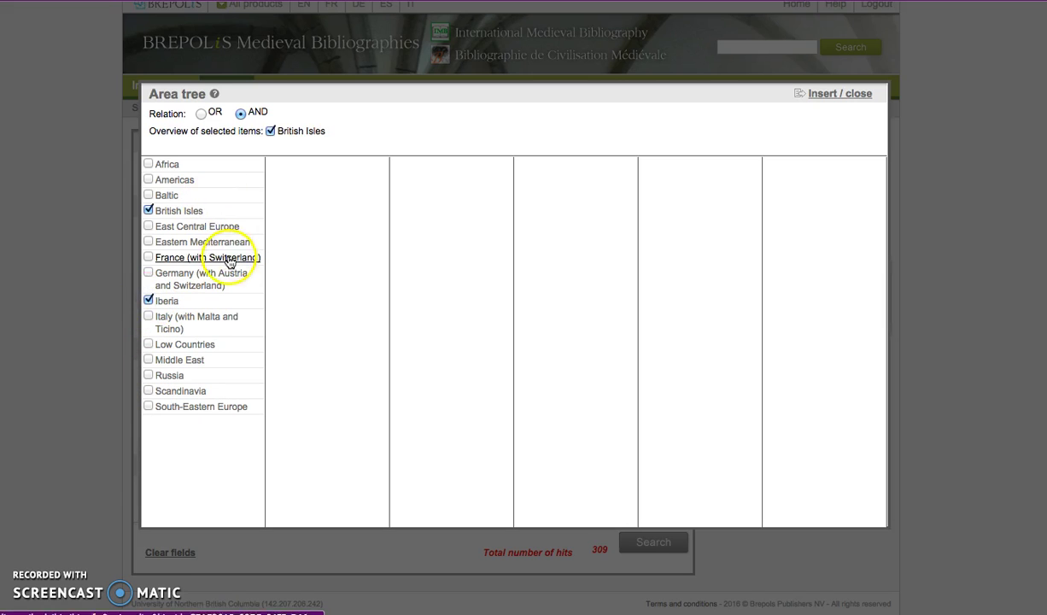
click(859, 95)
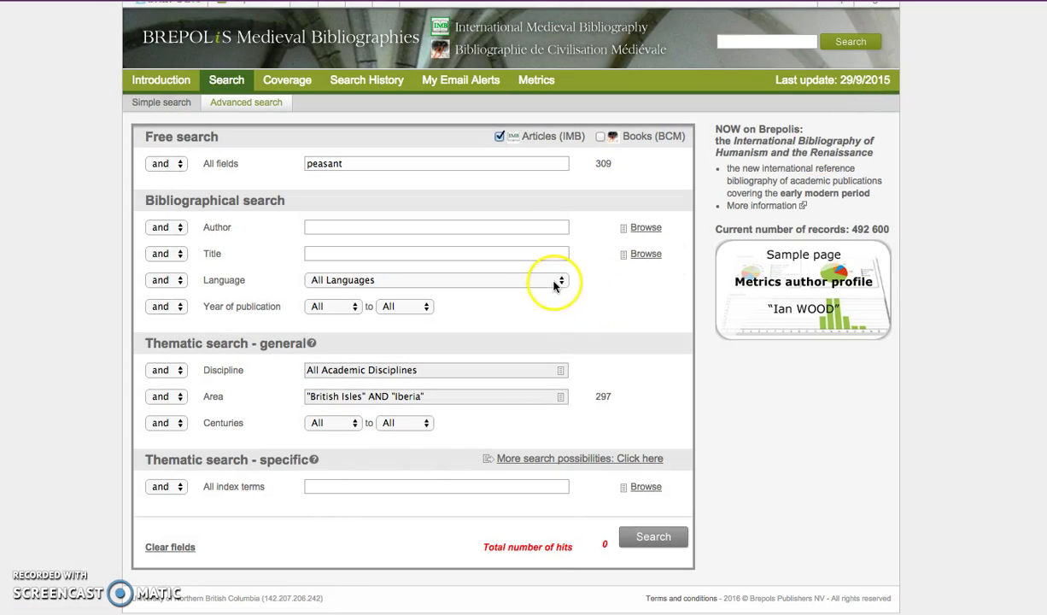
click(556, 285)
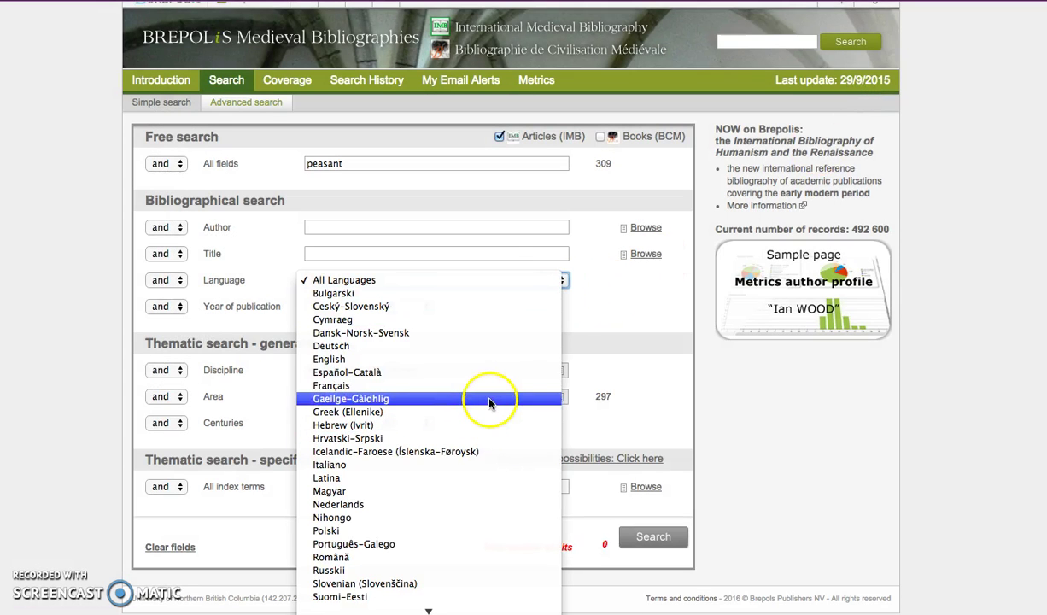
click(428, 359)
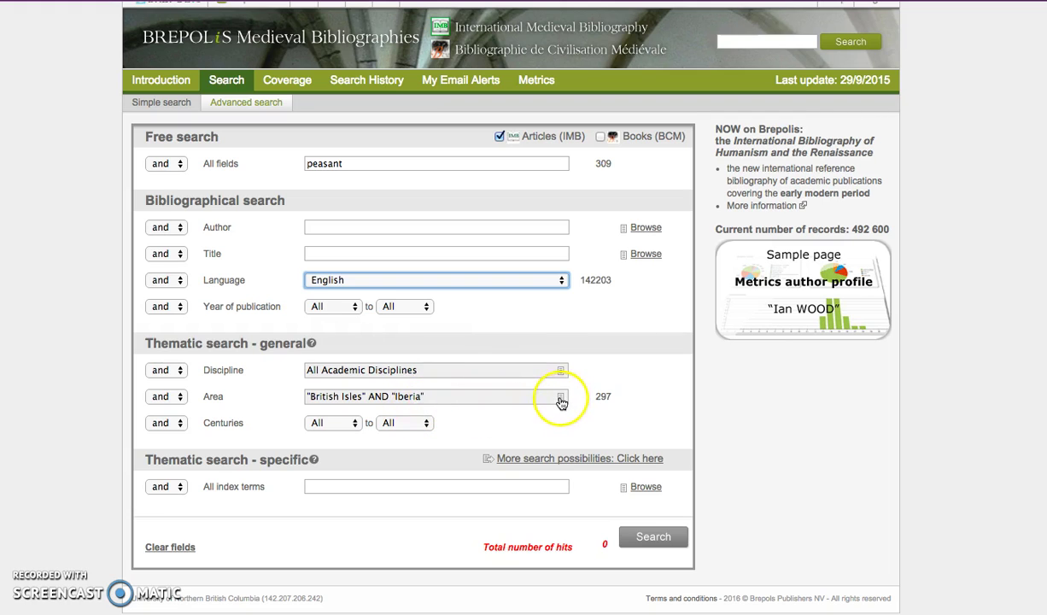
Change the area filter's relation to OR between British Isles and Iberia, and run the search
click(561, 398)
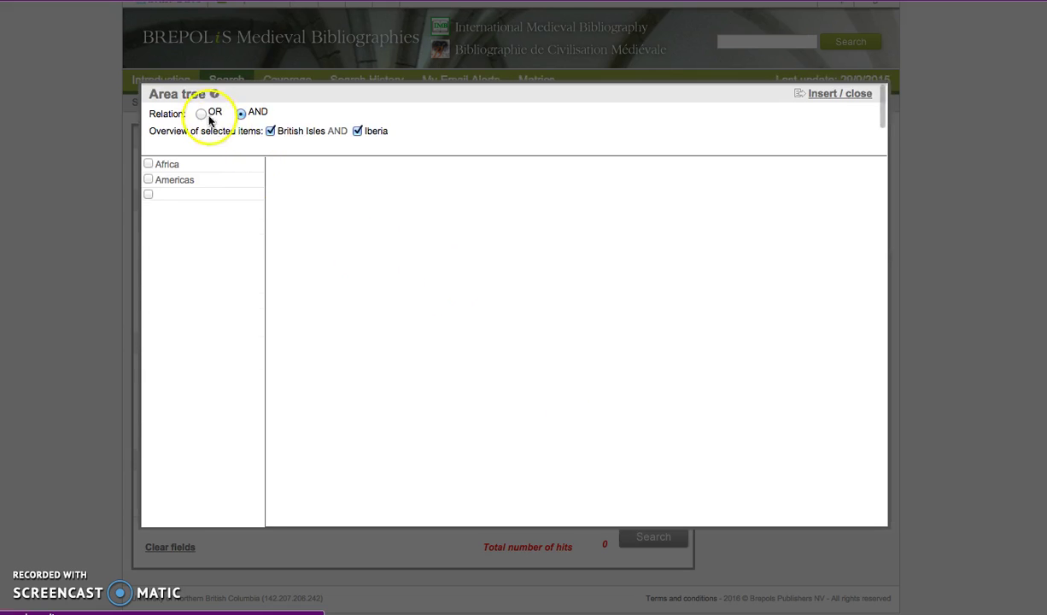
click(201, 113)
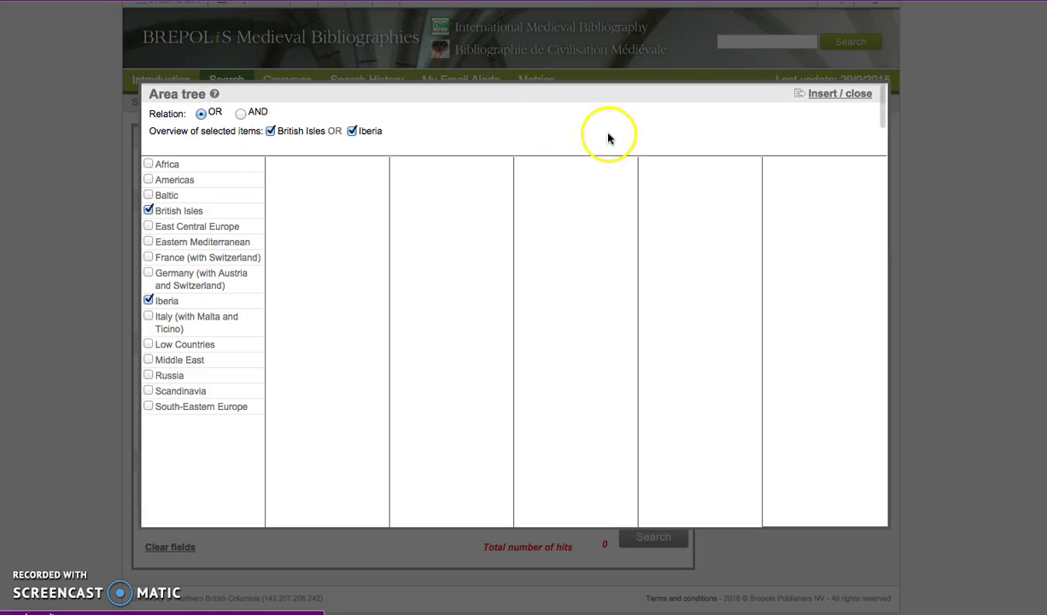
click(844, 96)
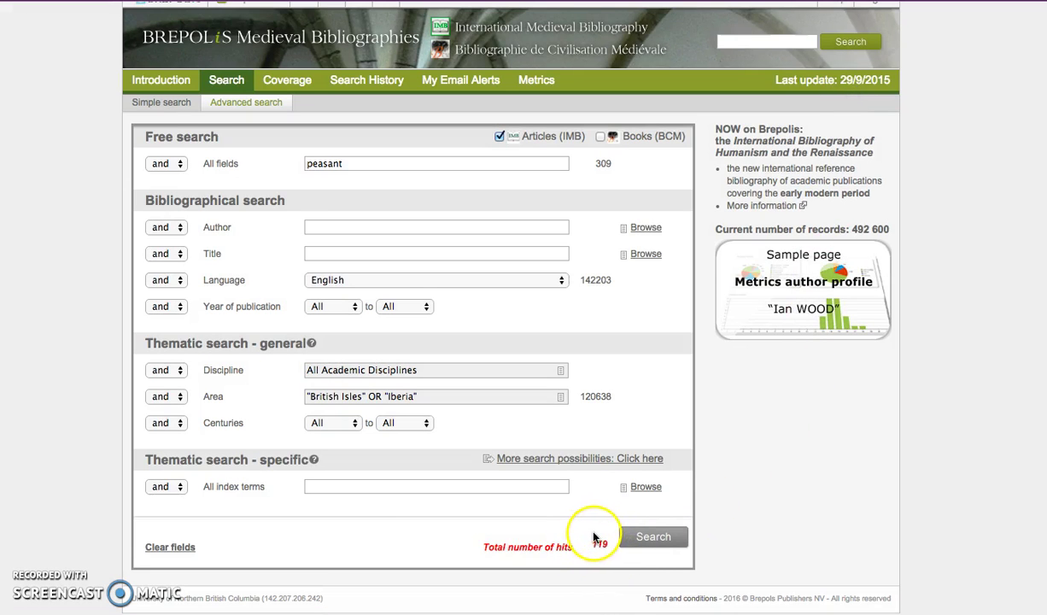
click(658, 541)
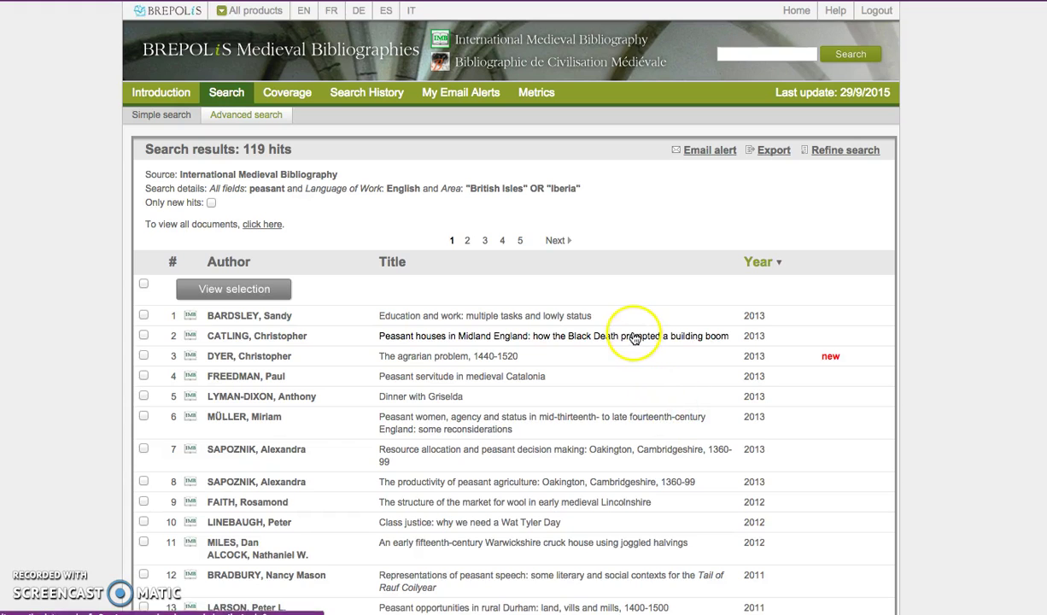
Look through the first page of results and open the article "Peasant houses in Midland England: how the Black Death prompted a building boom"
scroll(635, 339, down, 3)
scroll(635, 340, down, 1)
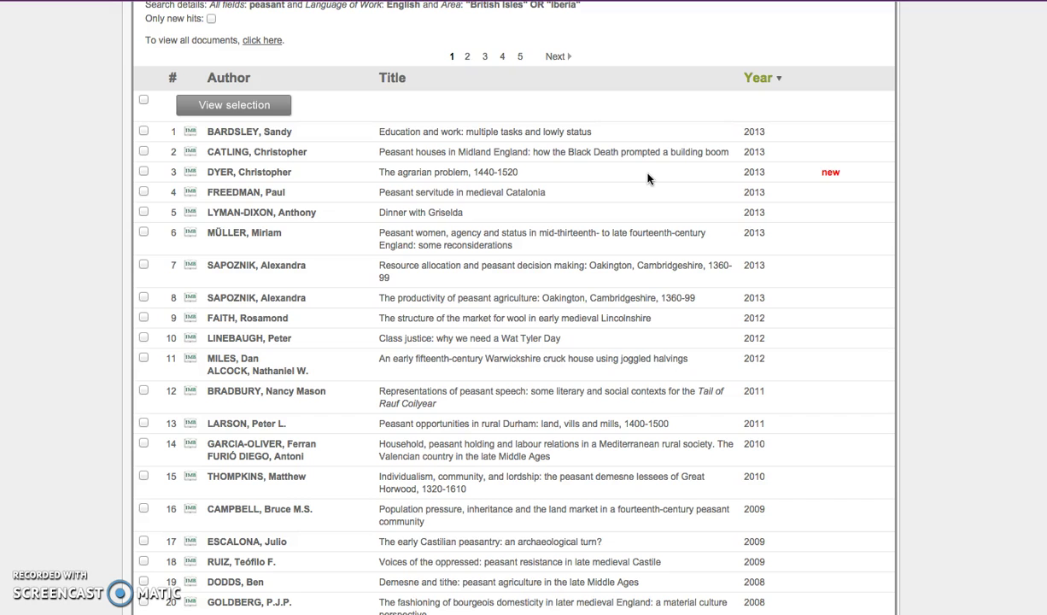
scroll(648, 178, down, 5)
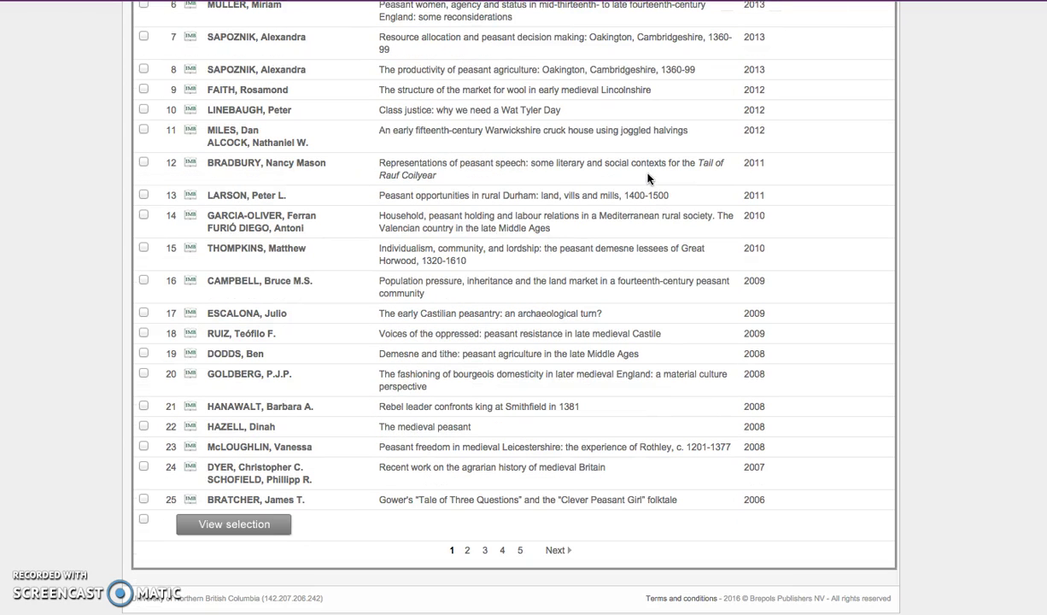
scroll(648, 177, up, 6)
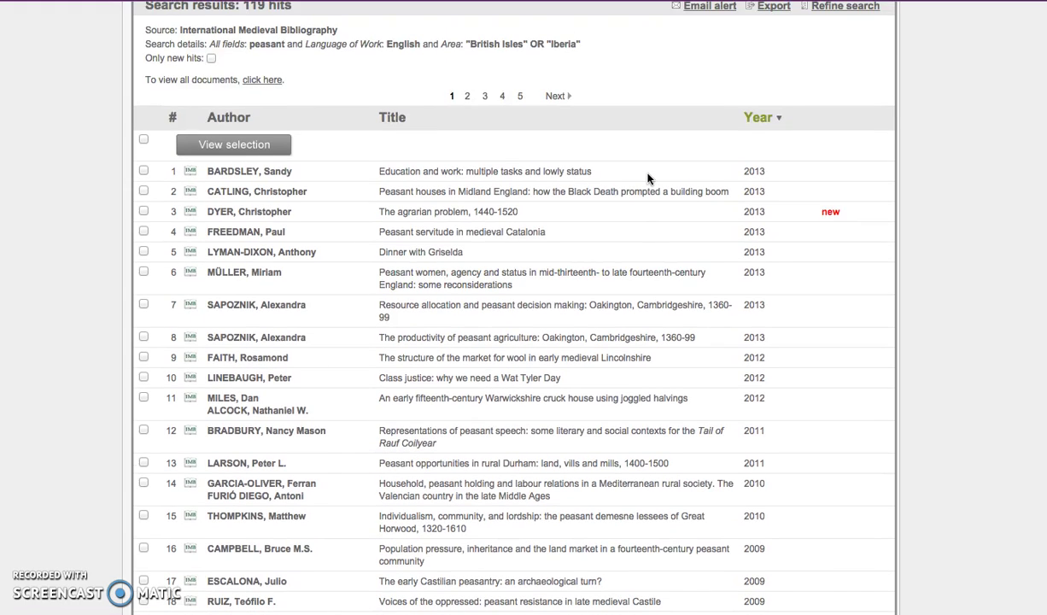
scroll(648, 178, up, 2)
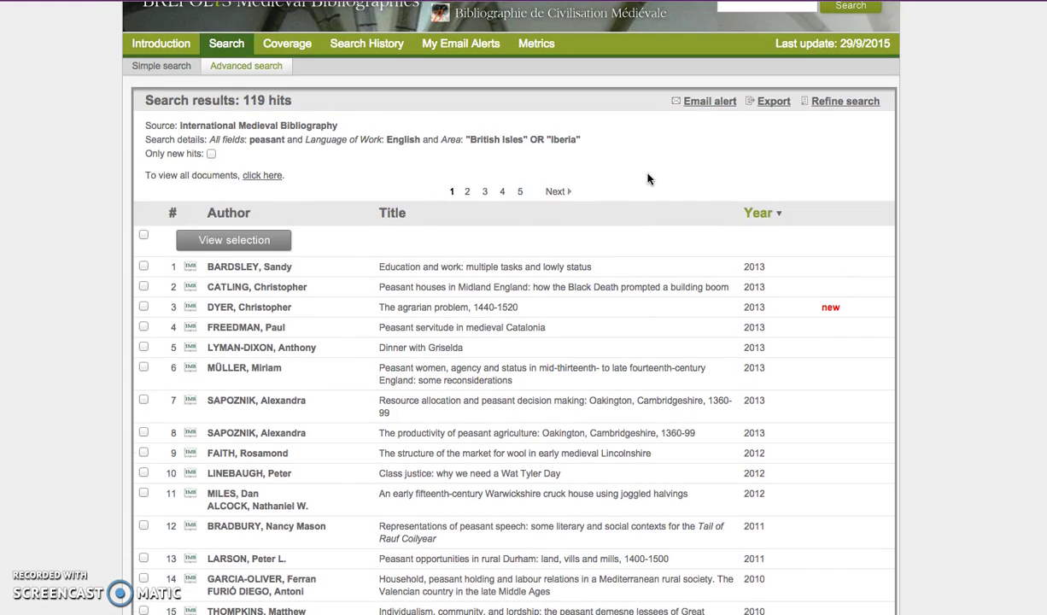
click(402, 106)
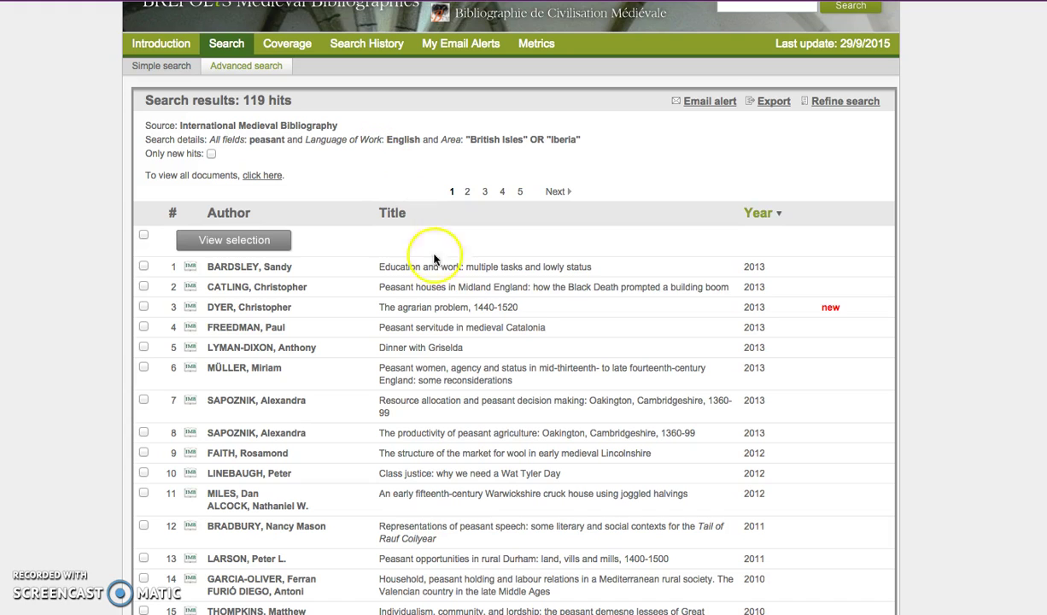
click(428, 292)
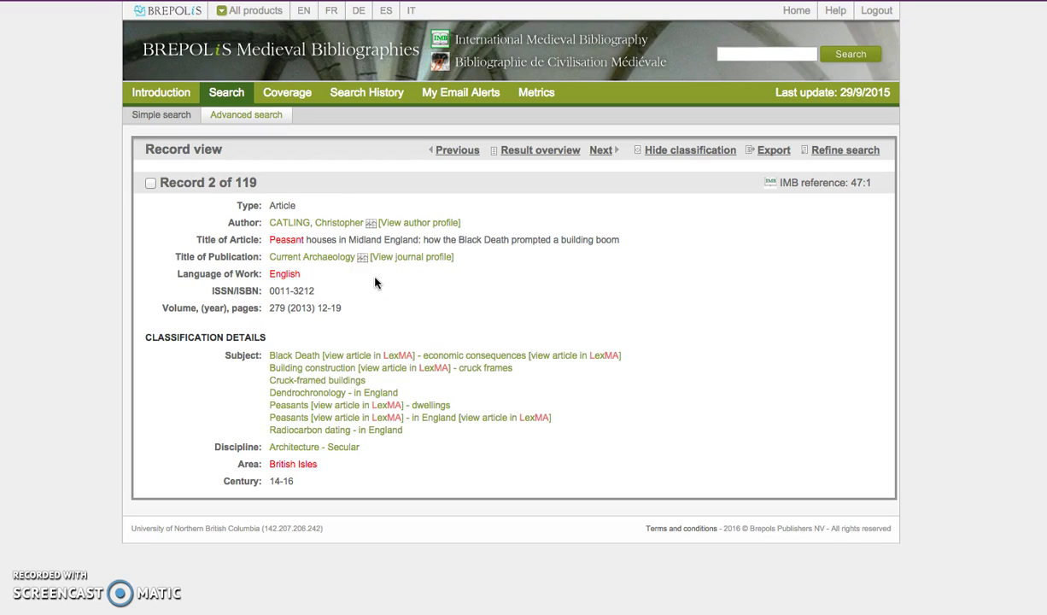
Run a new advanced search for "peasant society" in all fields, restricted to English, and open the article "The agrarian problem, 1440-1520"
click(247, 118)
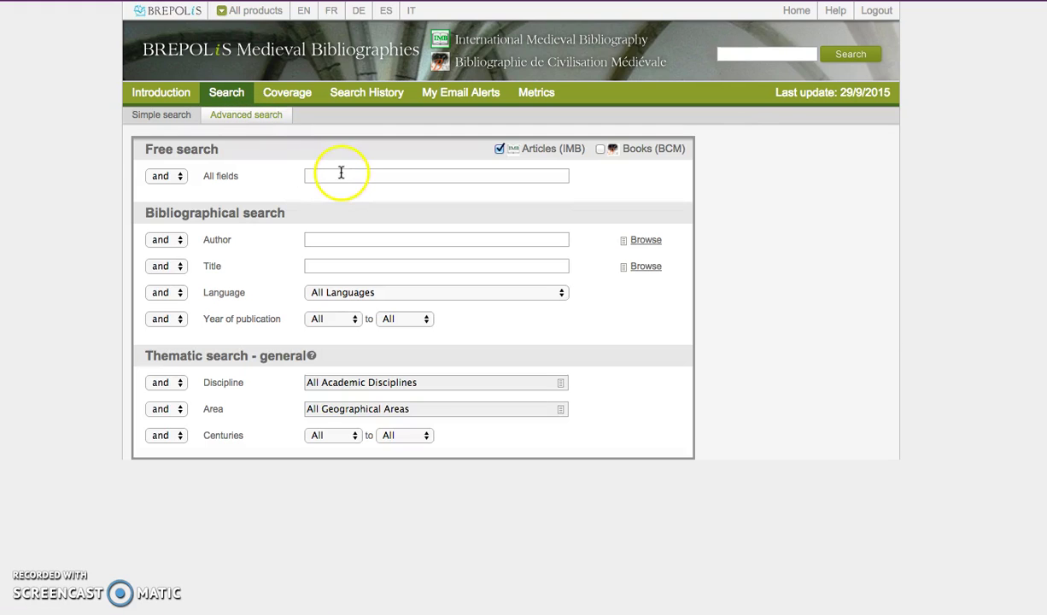
click(341, 174)
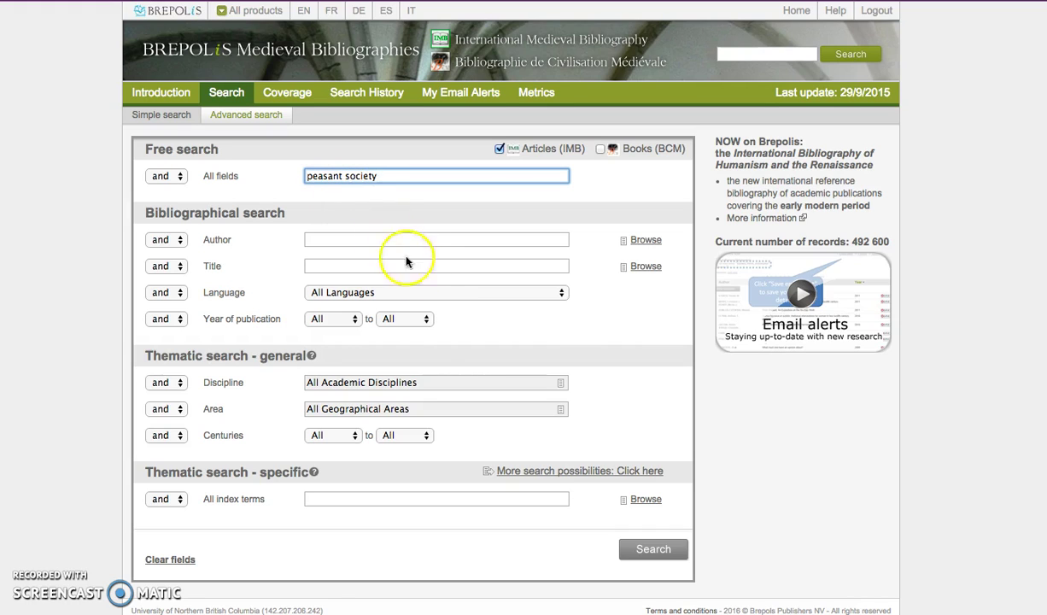
click(423, 293)
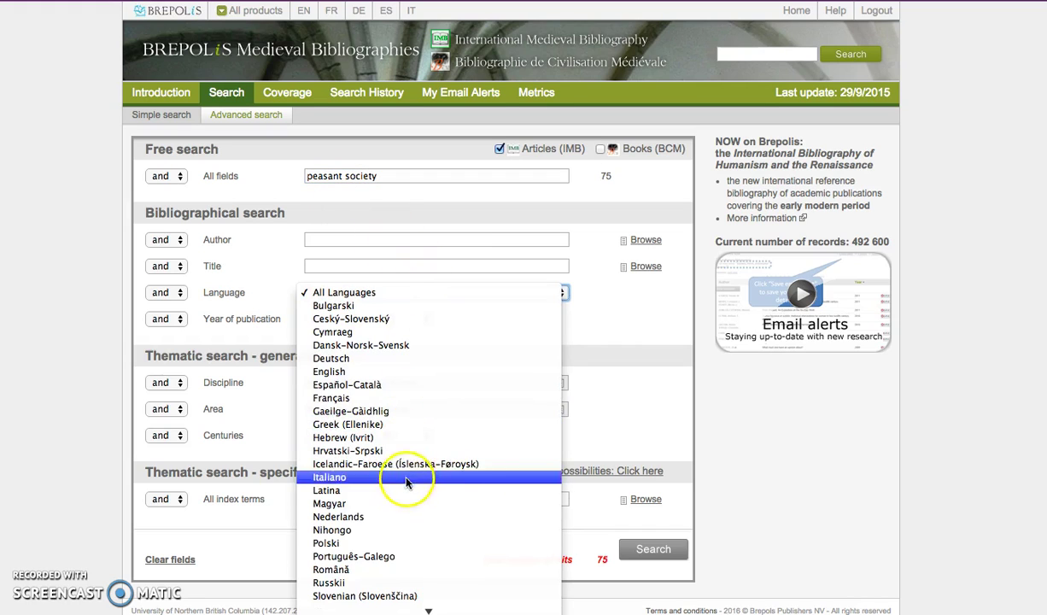
click(429, 374)
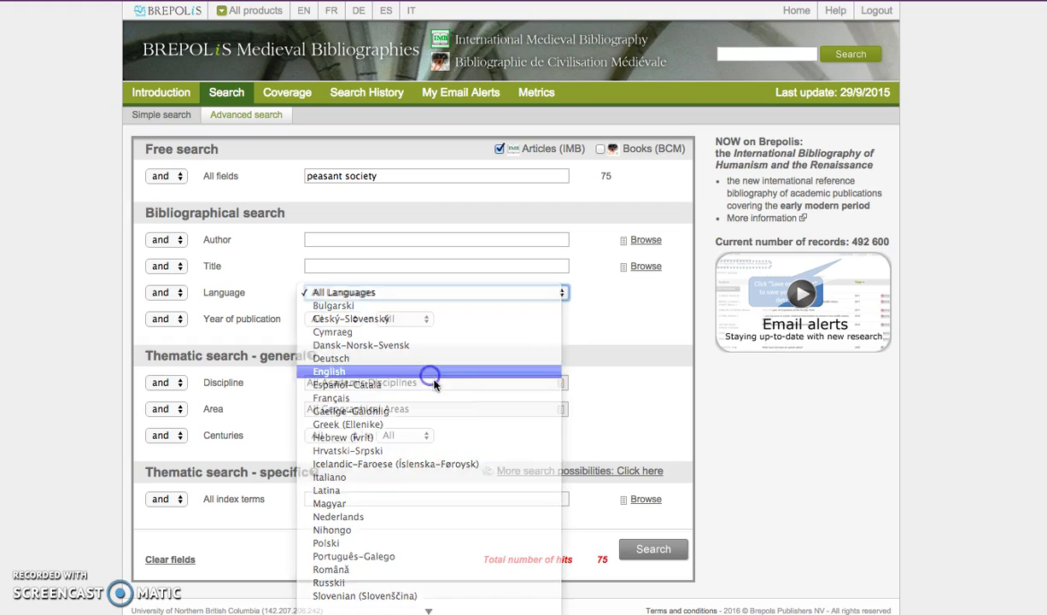
click(664, 554)
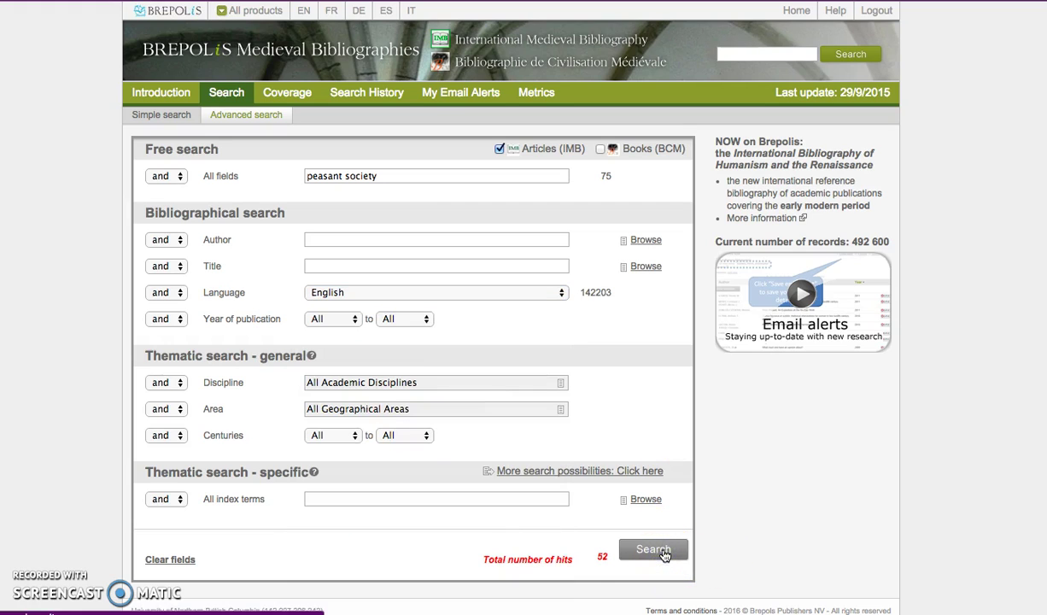
click(504, 322)
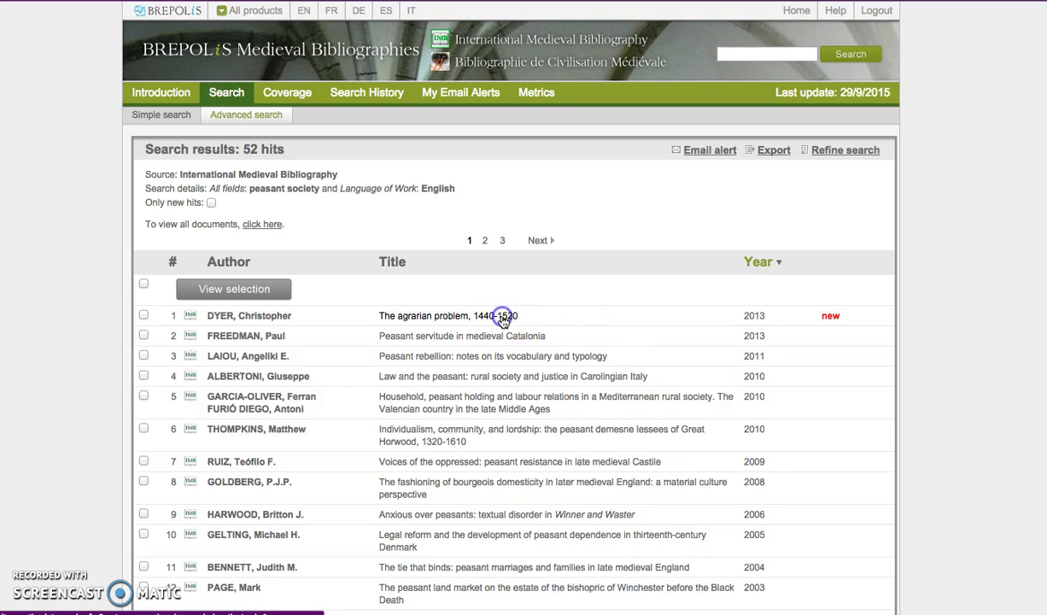